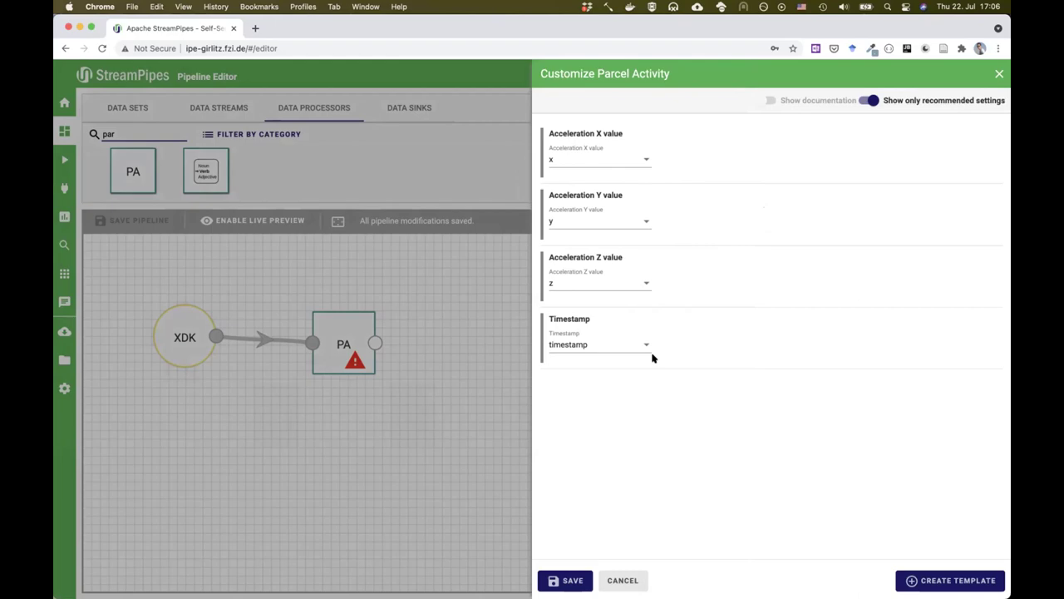
Step: Save the Parcel Activity processor's settings with its x, y, z and timestamp mappings, and clear the element search
{"action": "left_click", "coordinate": [570, 579]}
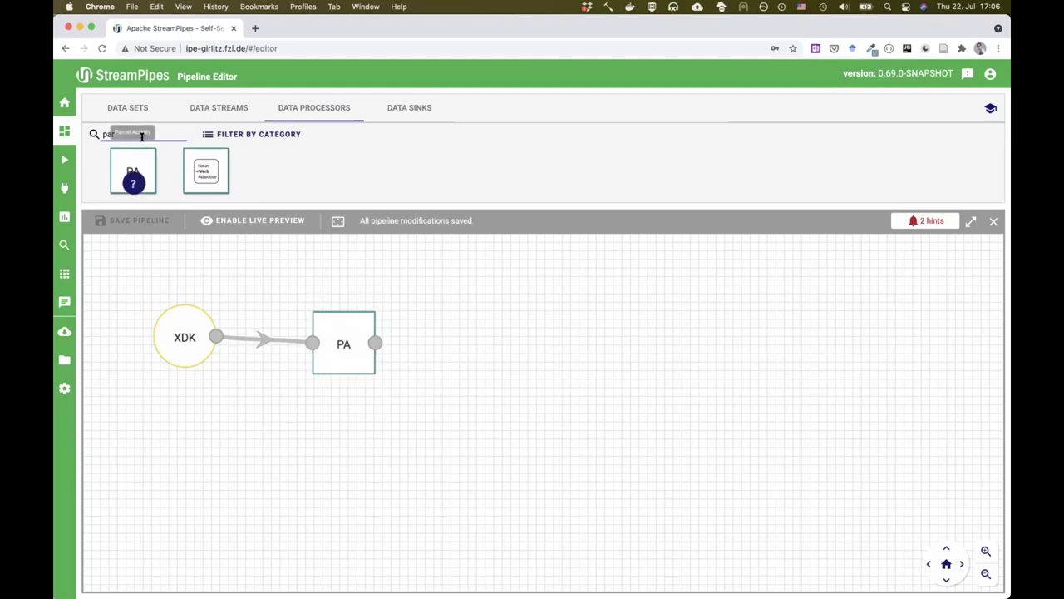
{"action": "double_click", "coordinate": [142, 136]}
{"action": "key", "text": "BackSpace"}
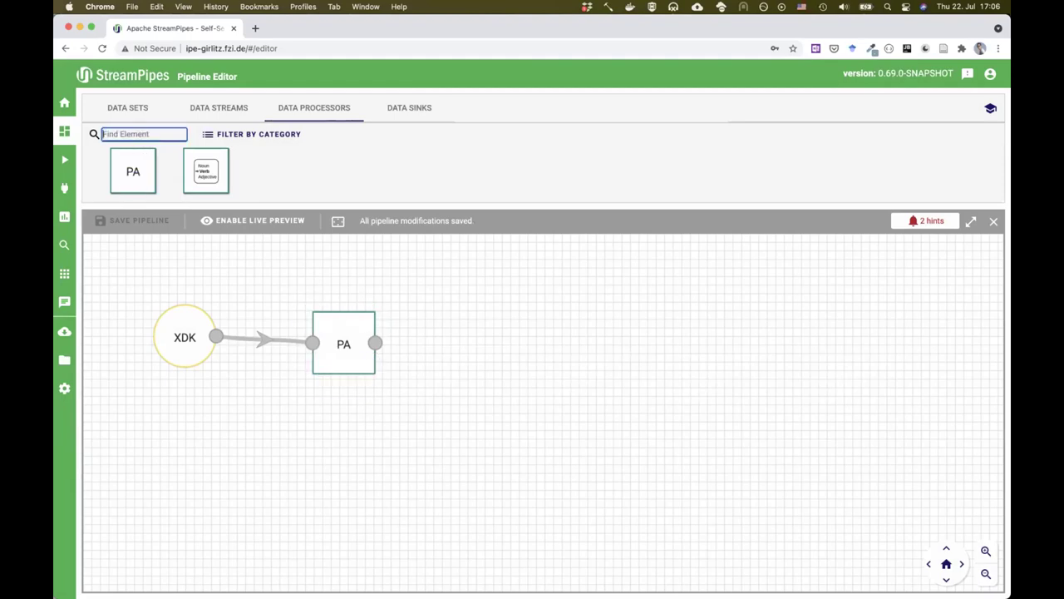
Step: Add a Dashboard Sink connected to the Parcel Activity output and save it with the visualization name Activity
{"action": "left_click", "coordinate": [408, 106]}
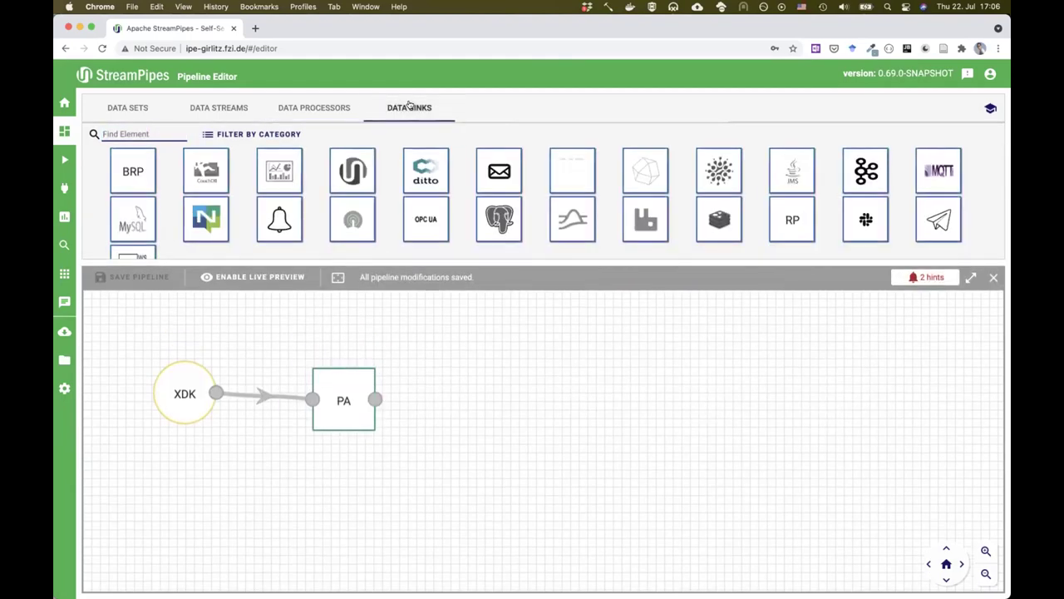
{"action": "left_click_drag", "start_coordinate": [275, 166], "coordinate": [488, 354]}
{"action": "left_click_drag", "start_coordinate": [427, 387], "coordinate": [474, 373]}
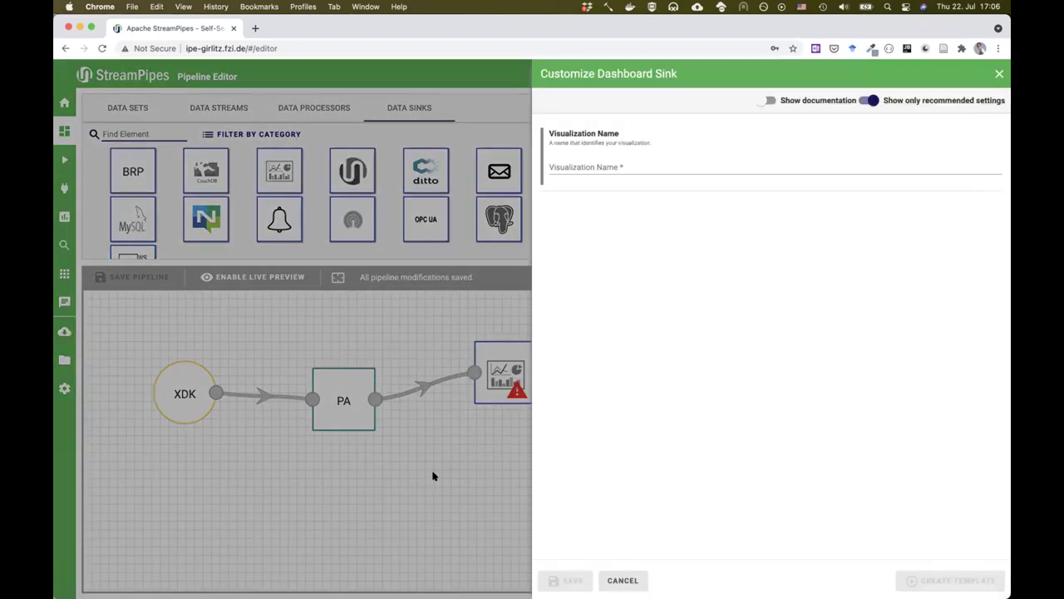
{"action": "left_click", "coordinate": [575, 165]}
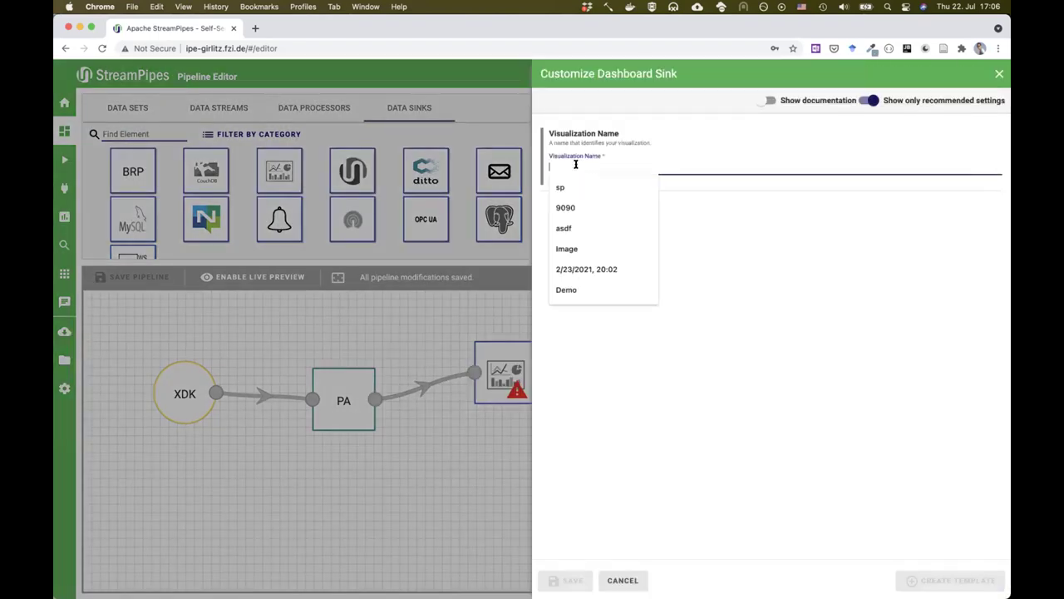
{"action": "type", "text": "Activ"}
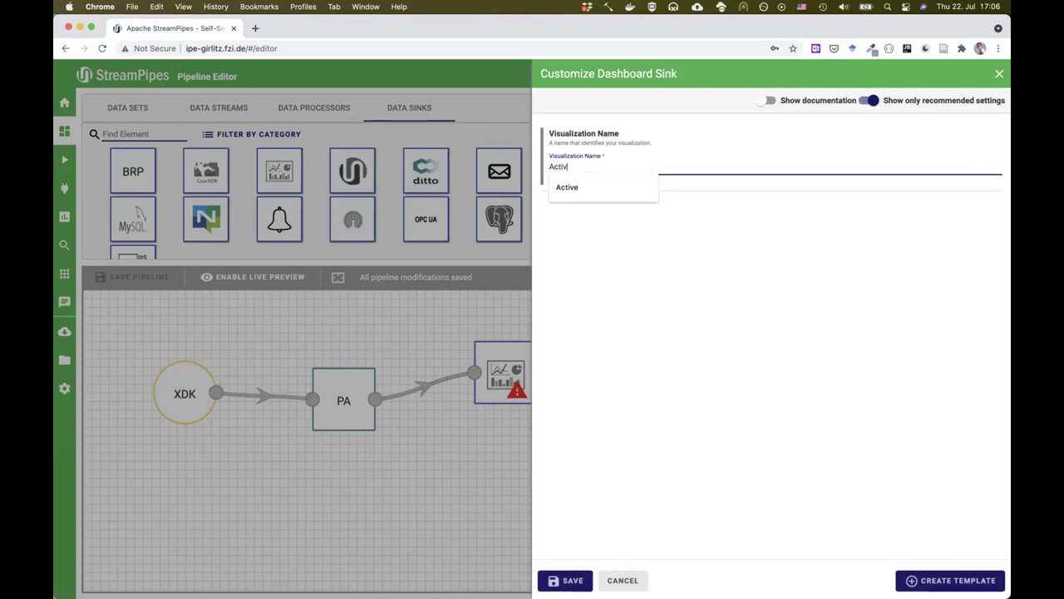
{"action": "type", "text": "ity"}
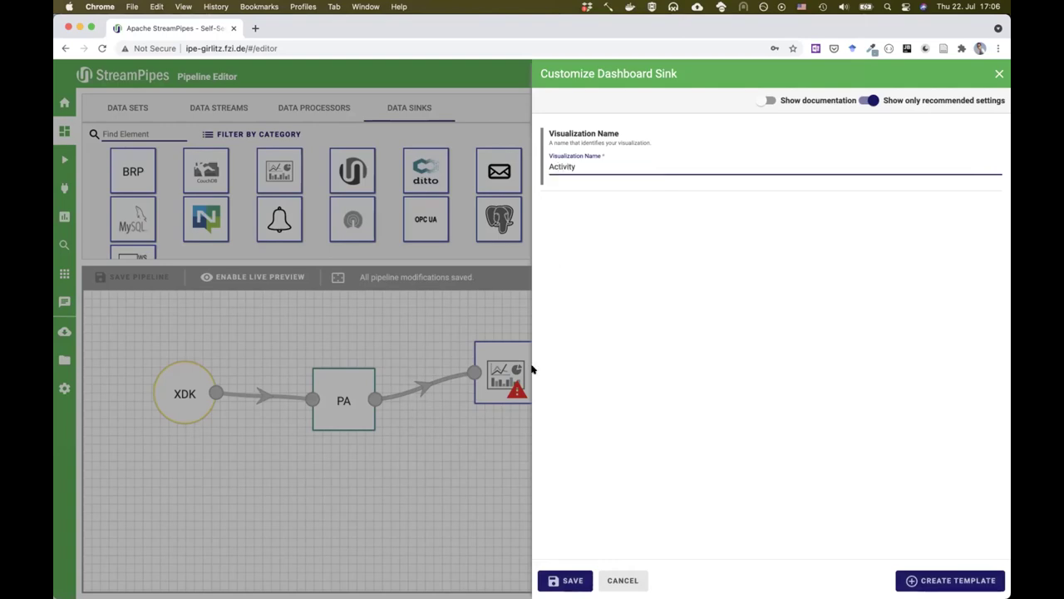
{"action": "left_click", "coordinate": [556, 579]}
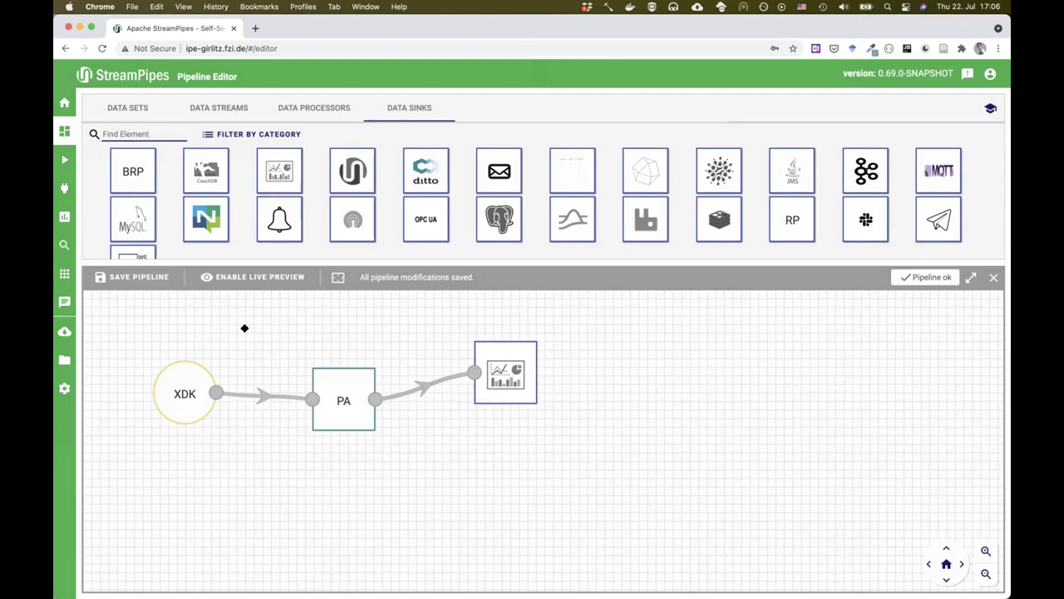
Step: Save the pipeline as Activity Detection with immediate start, go to the pipeline view, and review the start details
{"action": "left_click", "coordinate": [122, 277]}
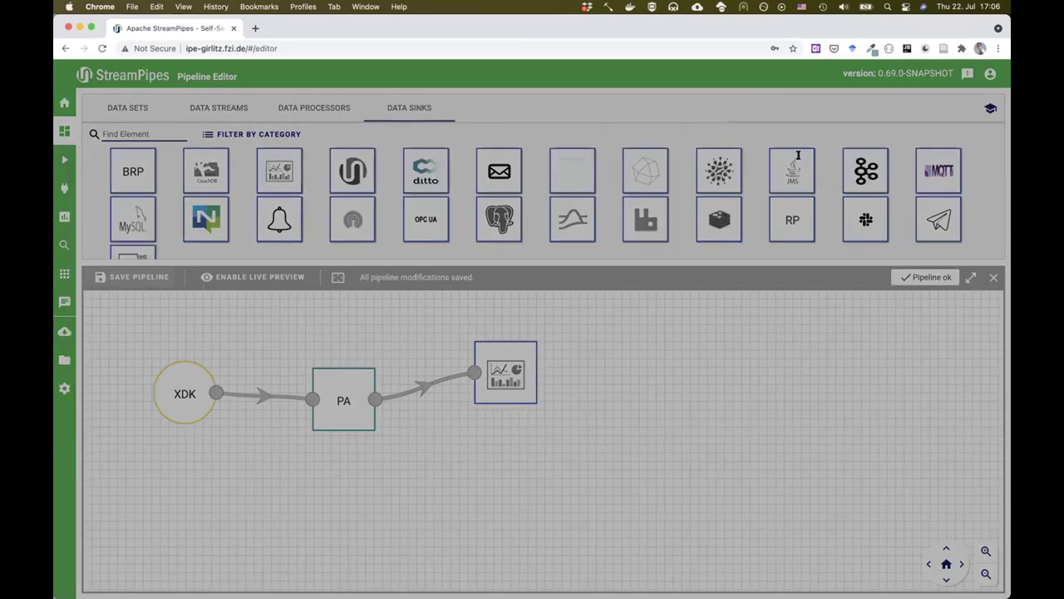
{"action": "type", "text": "Acti"}
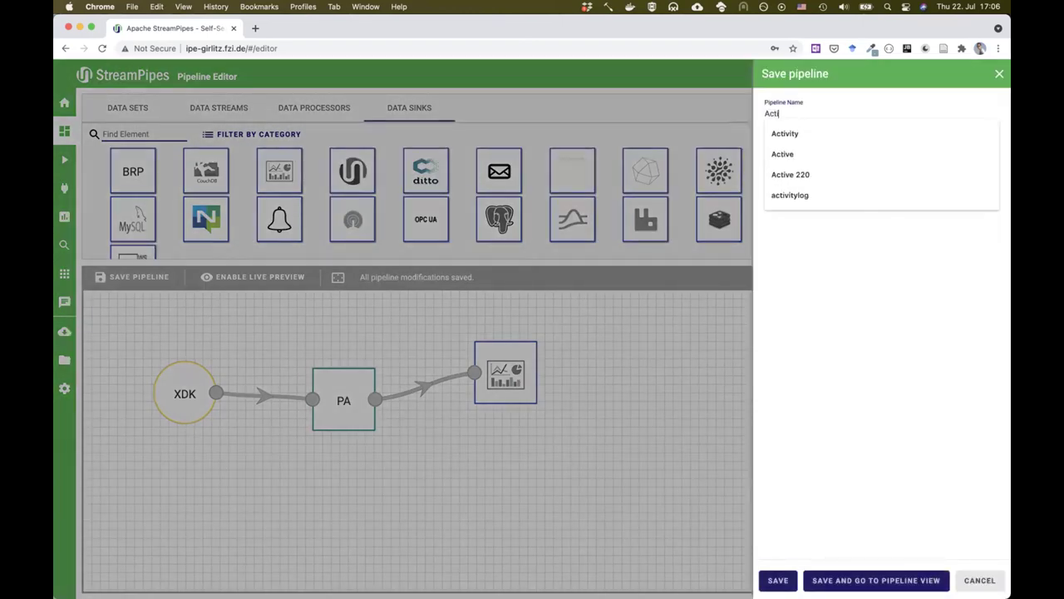
{"action": "type", "text": "vity Detection"}
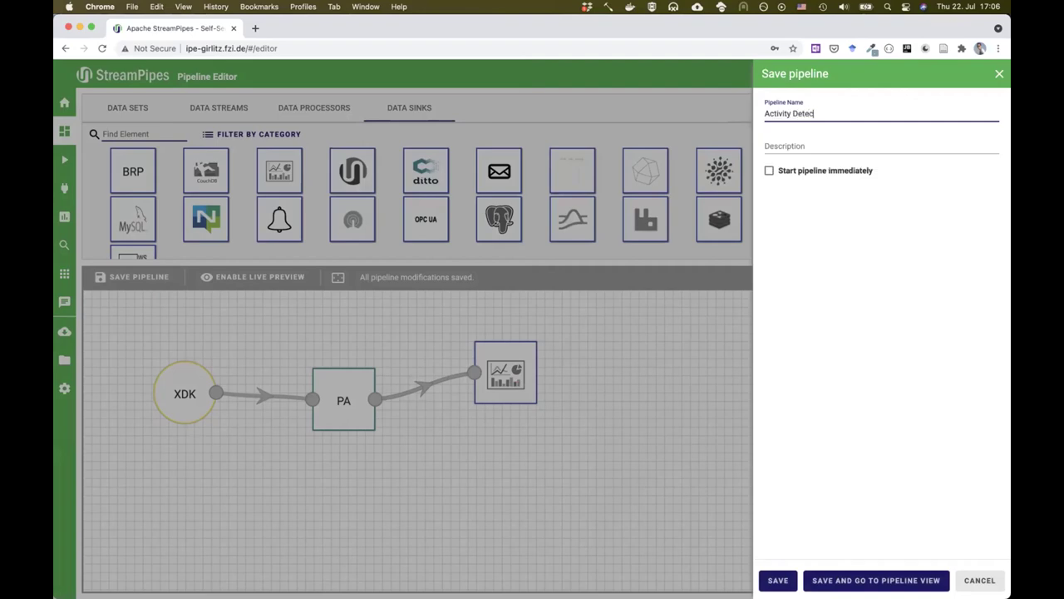
{"action": "left_click", "coordinate": [772, 173]}
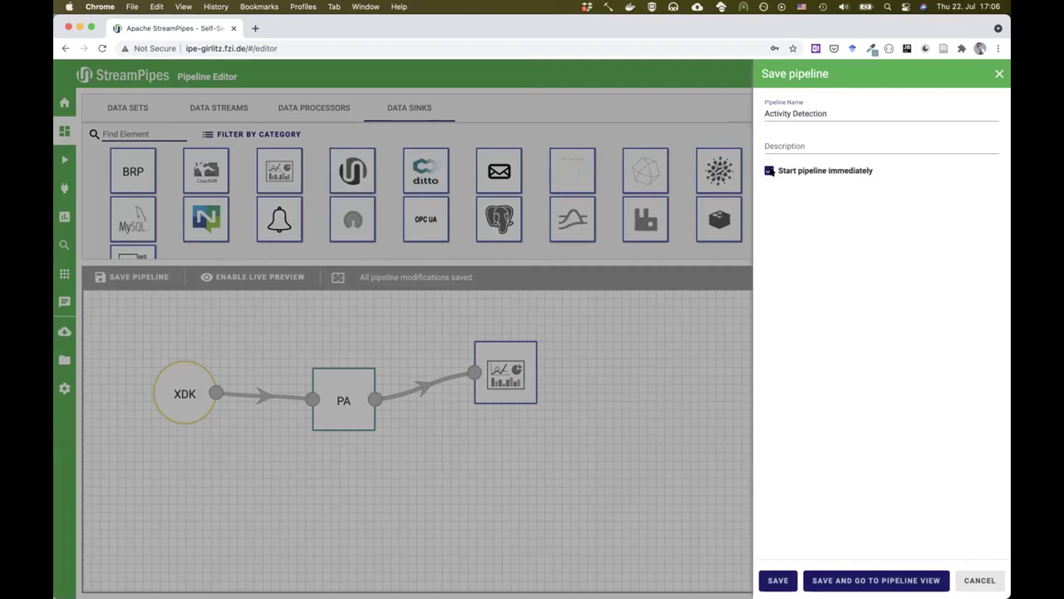
{"action": "left_click", "coordinate": [847, 581]}
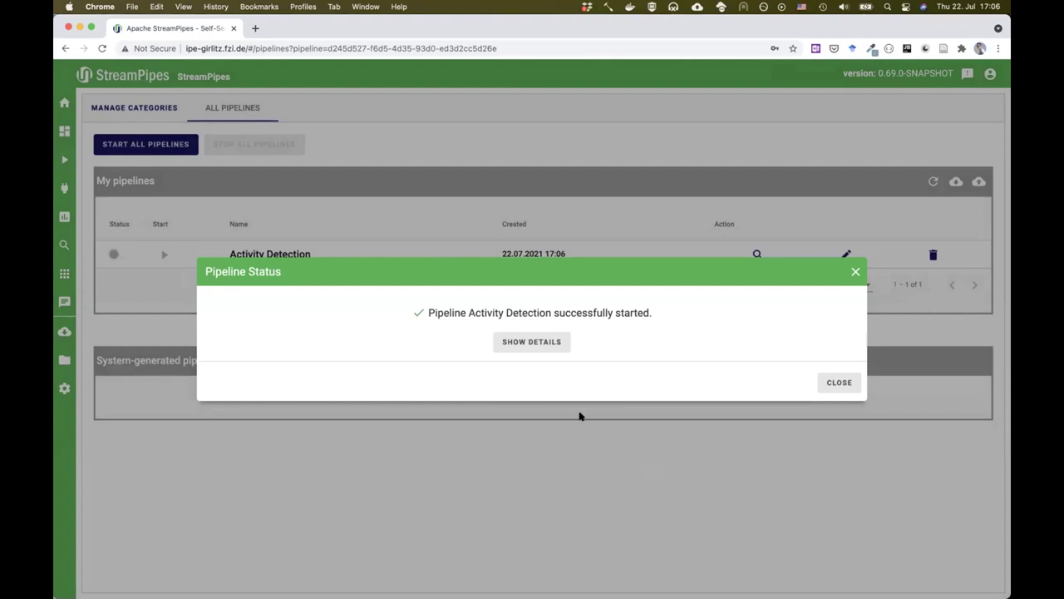
{"action": "left_click", "coordinate": [533, 346]}
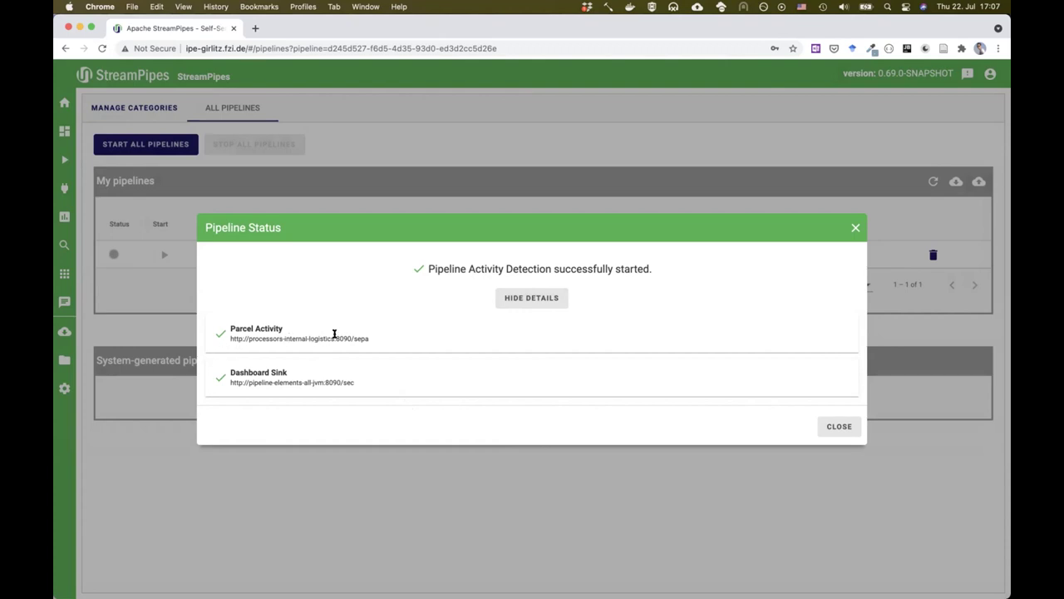
{"action": "left_click", "coordinate": [840, 426]}
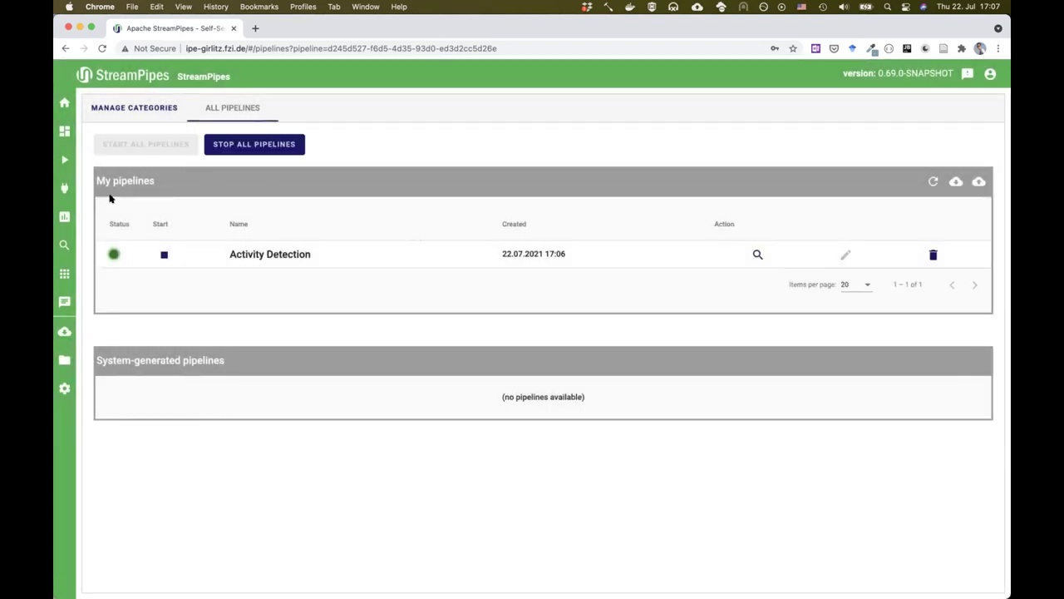
Step: Open the Demo dashboard in edit mode
{"action": "left_click", "coordinate": [64, 216]}
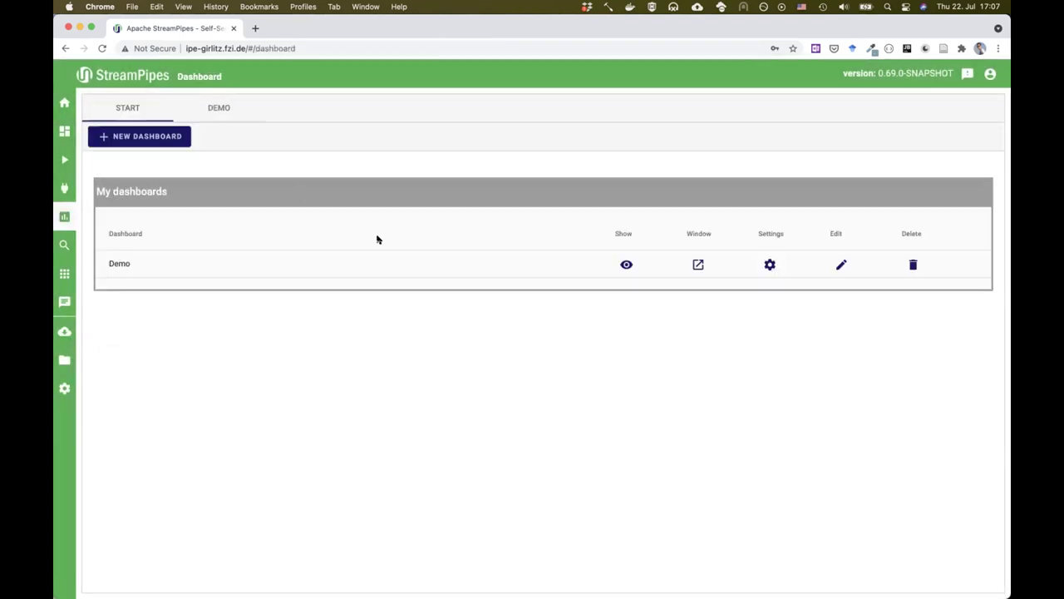
{"action": "left_click", "coordinate": [618, 264]}
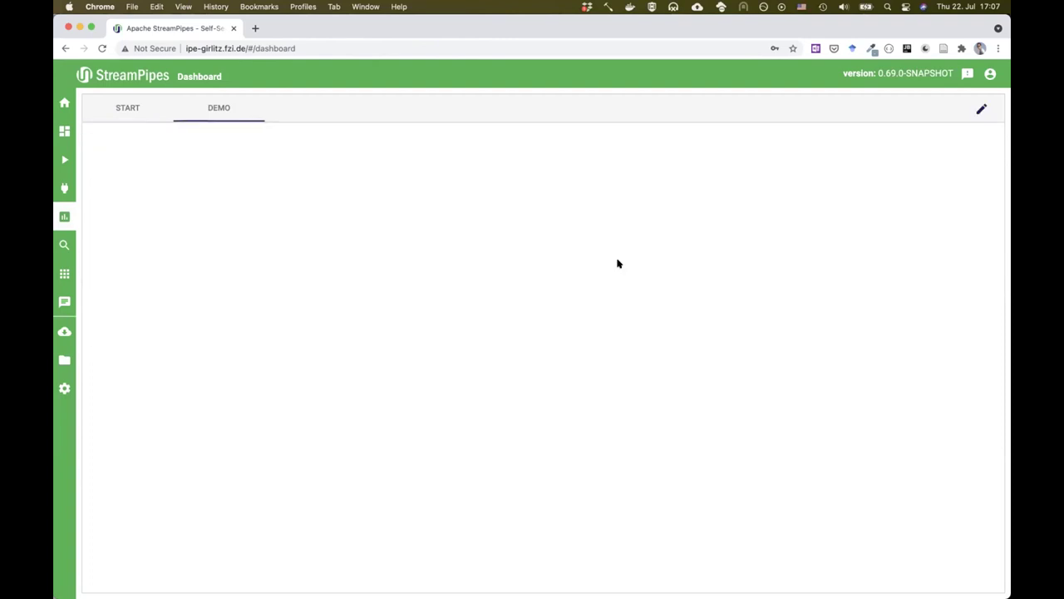
{"action": "left_click", "coordinate": [981, 109]}
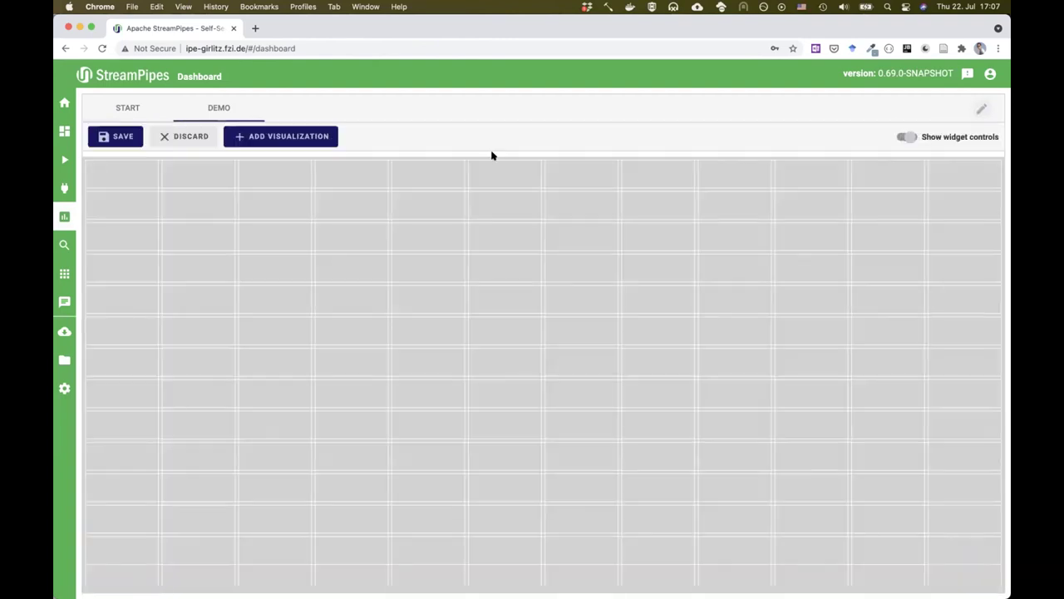
Step: Add a Single Value widget for the Activity Detection pipeline showing the activity property, and save the dashboard
{"action": "left_click", "coordinate": [293, 135]}
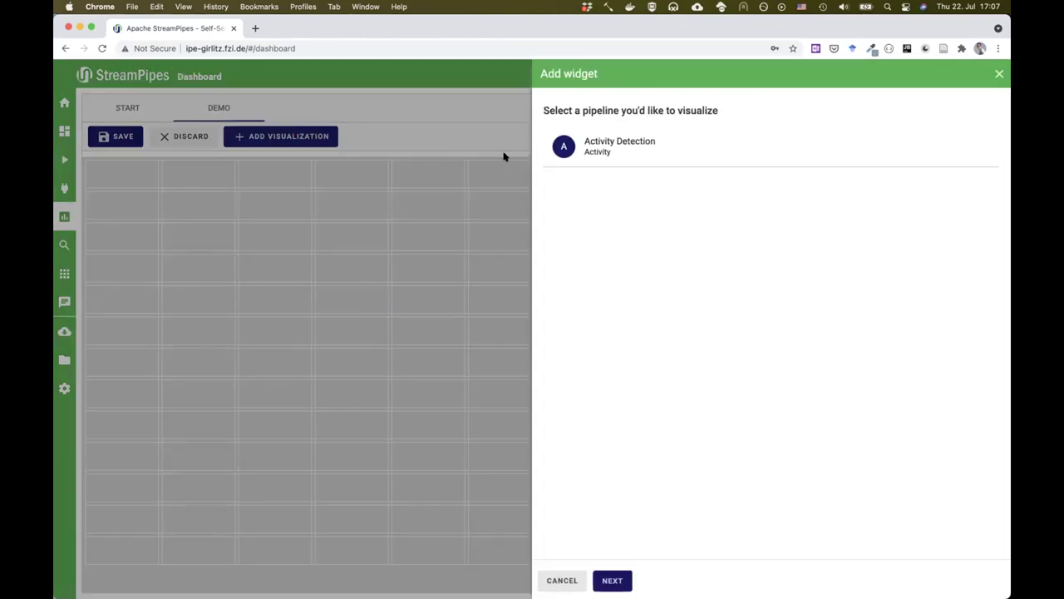
{"action": "left_click", "coordinate": [607, 148]}
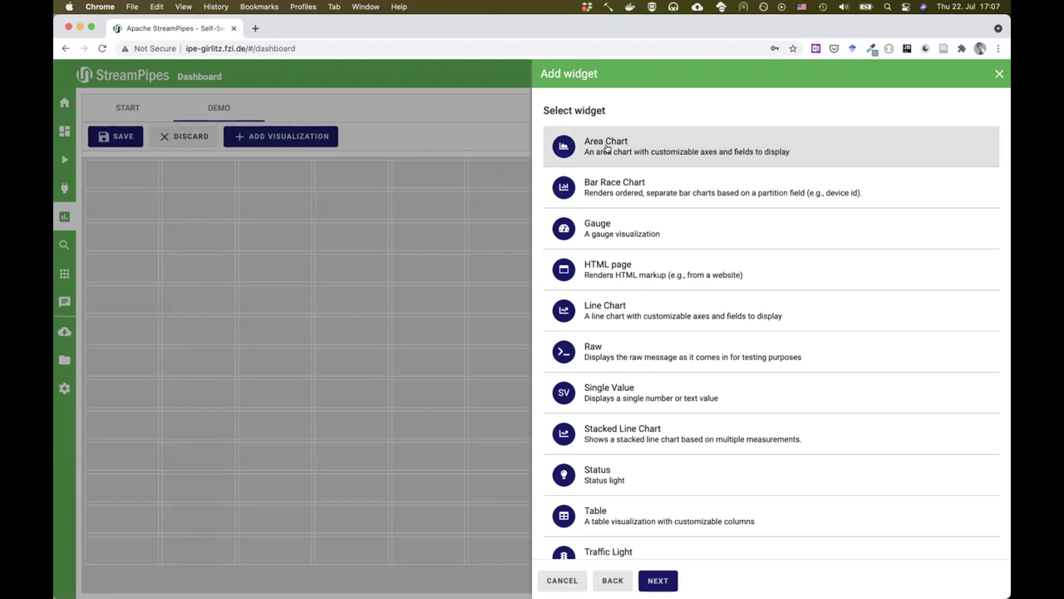
{"action": "left_click", "coordinate": [616, 391]}
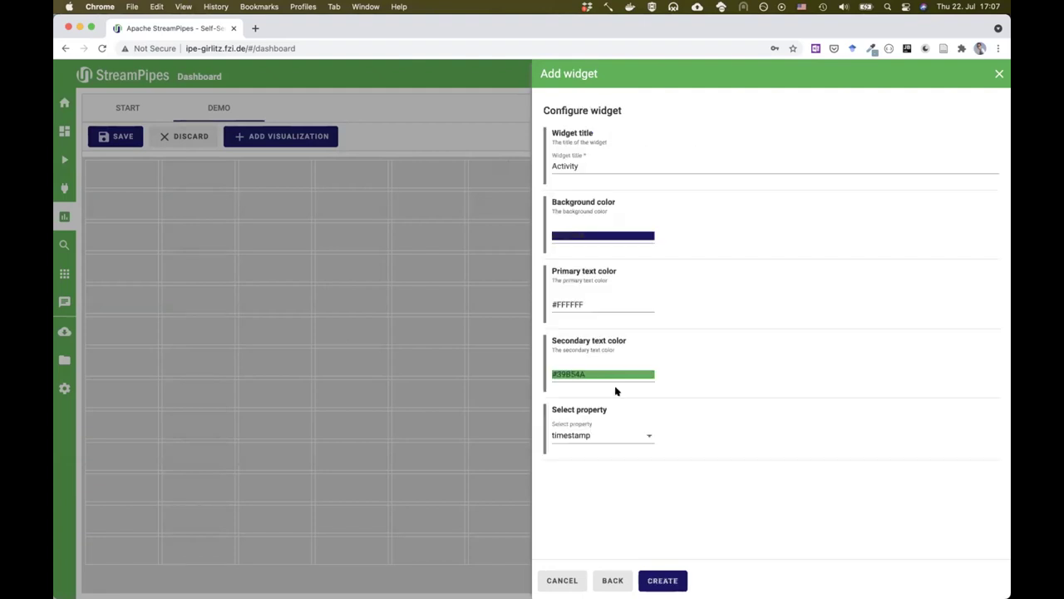
{"action": "left_click", "coordinate": [627, 434]}
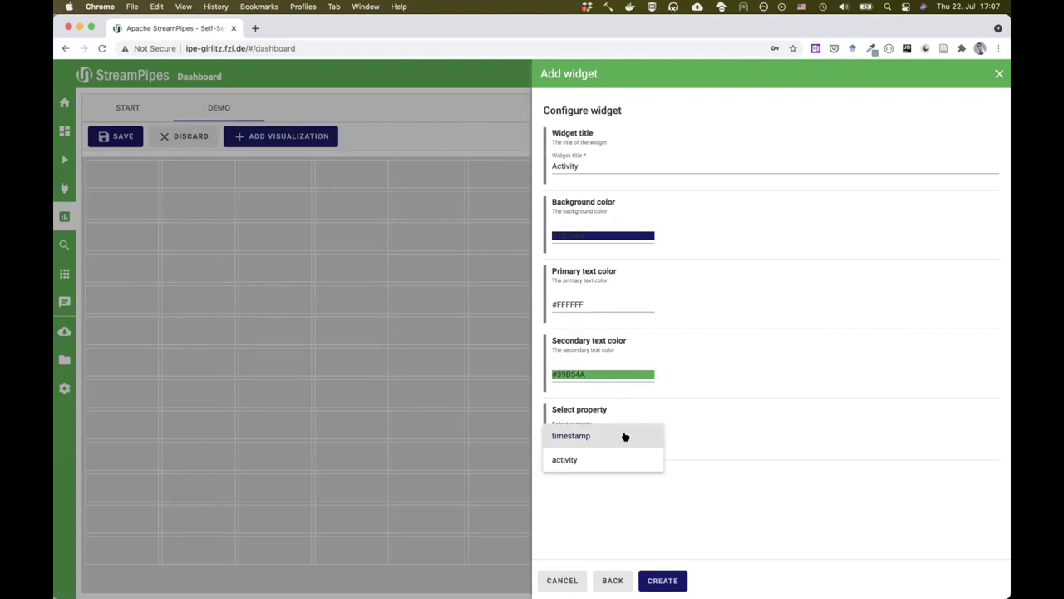
{"action": "left_click", "coordinate": [593, 459]}
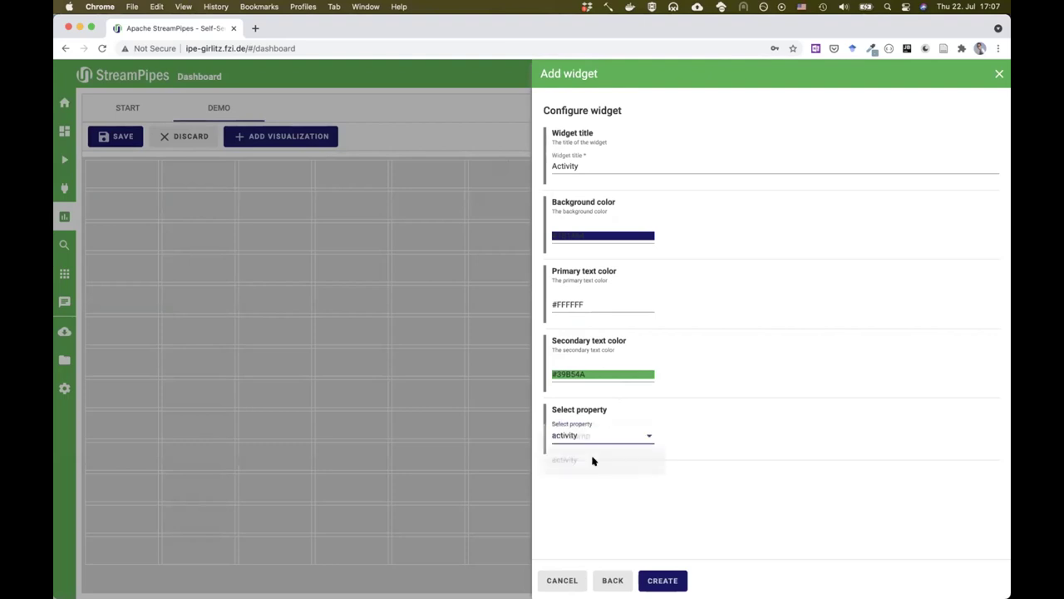
{"action": "left_click", "coordinate": [672, 581]}
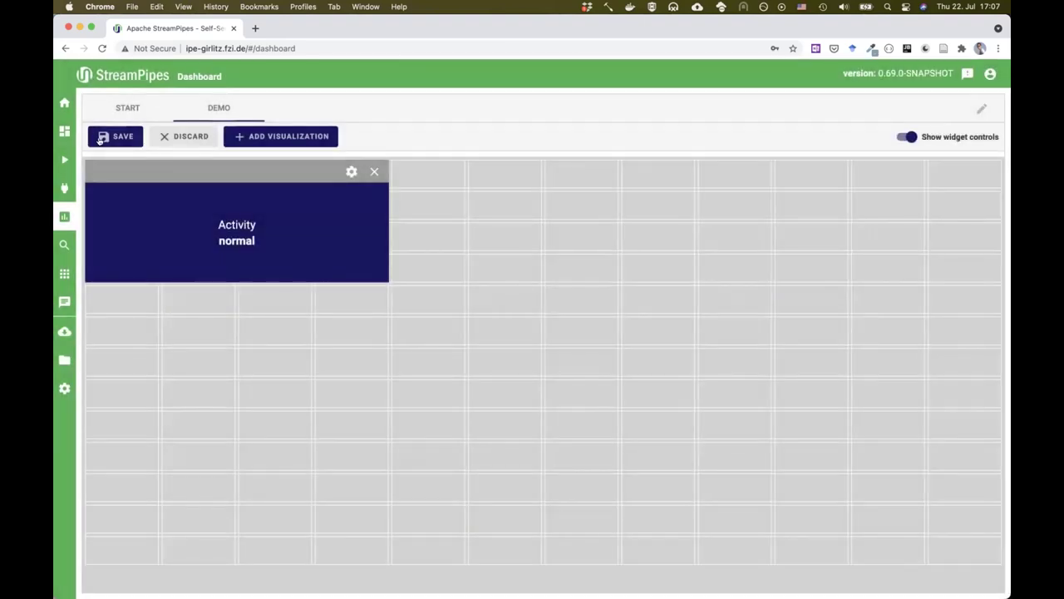
{"action": "left_click", "coordinate": [101, 137]}
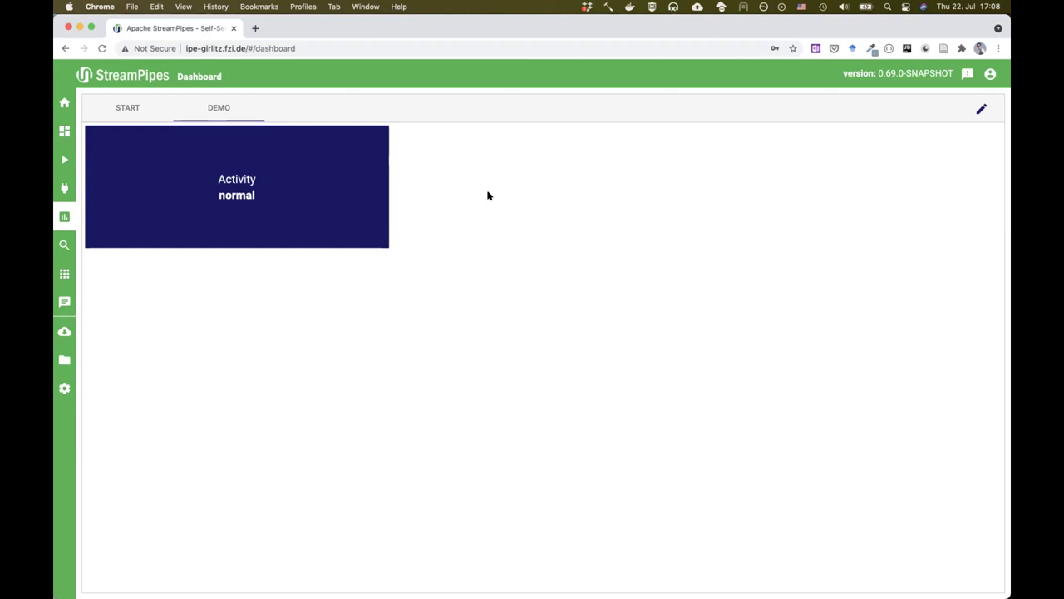
Step: Return to the pipeline editor and preview the live values of the Filter data stream
{"action": "left_click", "coordinate": [64, 132]}
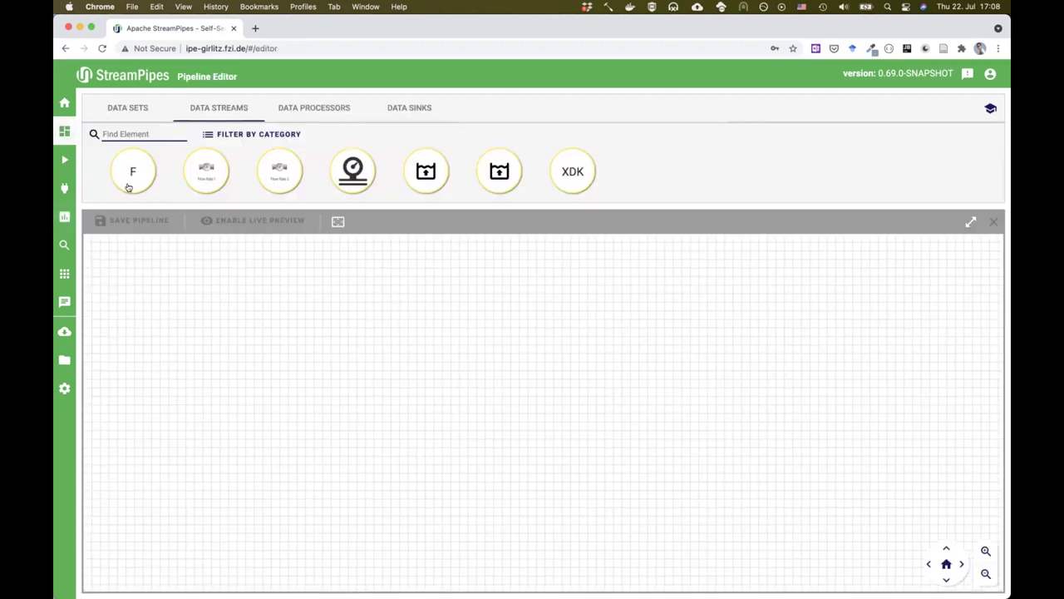
{"action": "left_click", "coordinate": [133, 183]}
{"action": "left_click", "coordinate": [348, 287]}
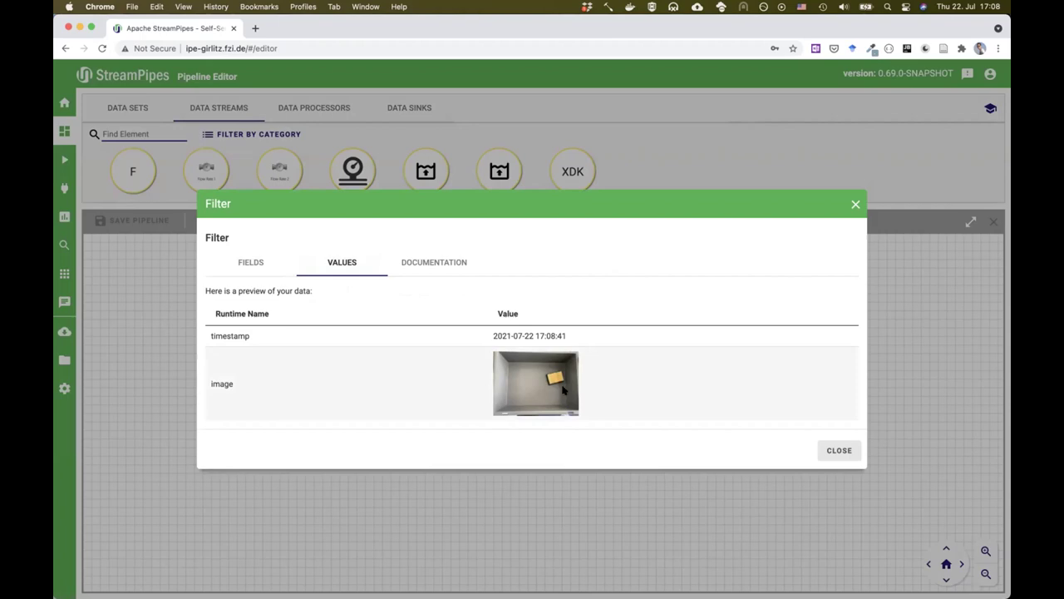
{"action": "left_click", "coordinate": [839, 450]}
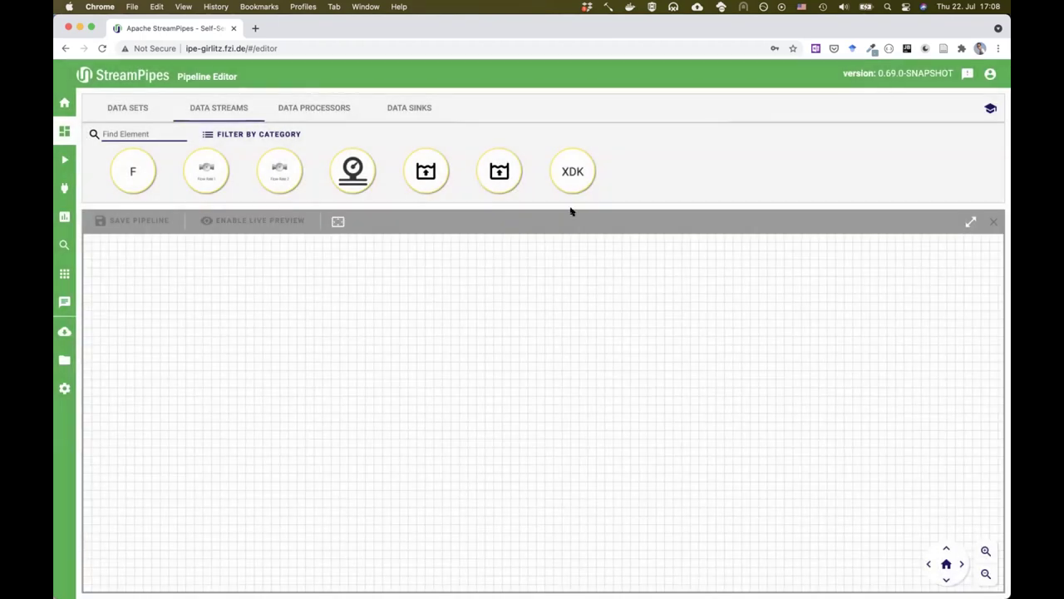
Step: Place the Filter stream on the canvas and connect it to an Object Detection processor that uses the Filter model
{"action": "left_click_drag", "start_coordinate": [134, 155], "coordinate": [199, 307]}
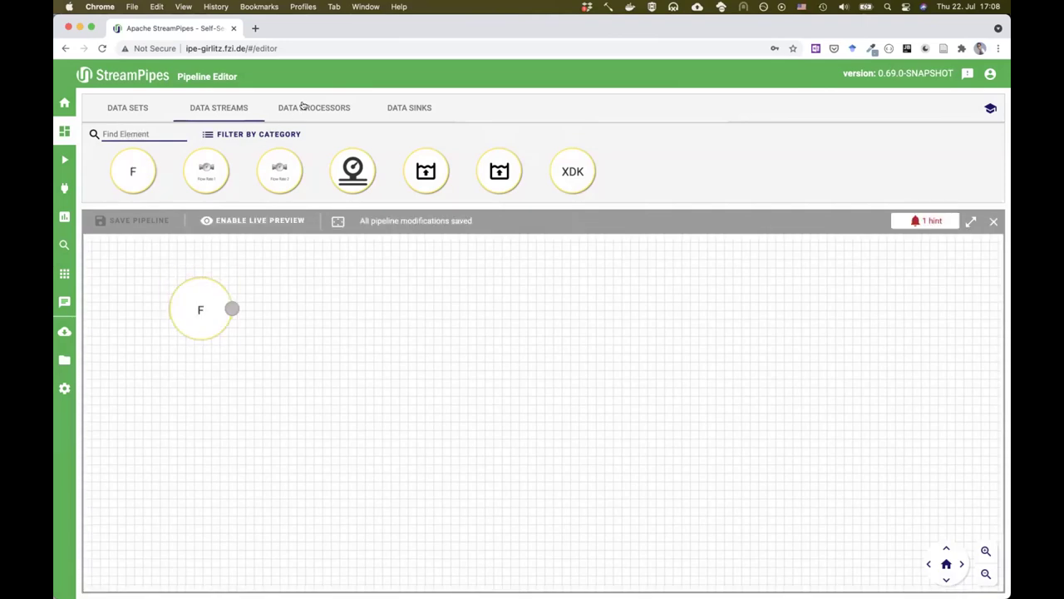
{"action": "left_click", "coordinate": [305, 108]}
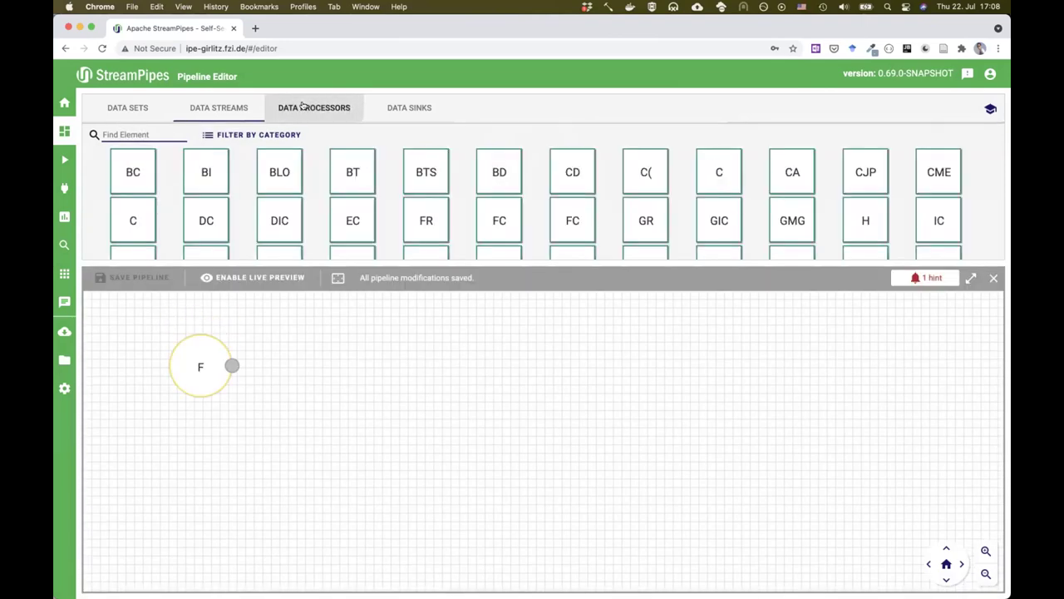
{"action": "scroll", "coordinate": [306, 169], "scroll_direction": "down", "scroll_amount": 3}
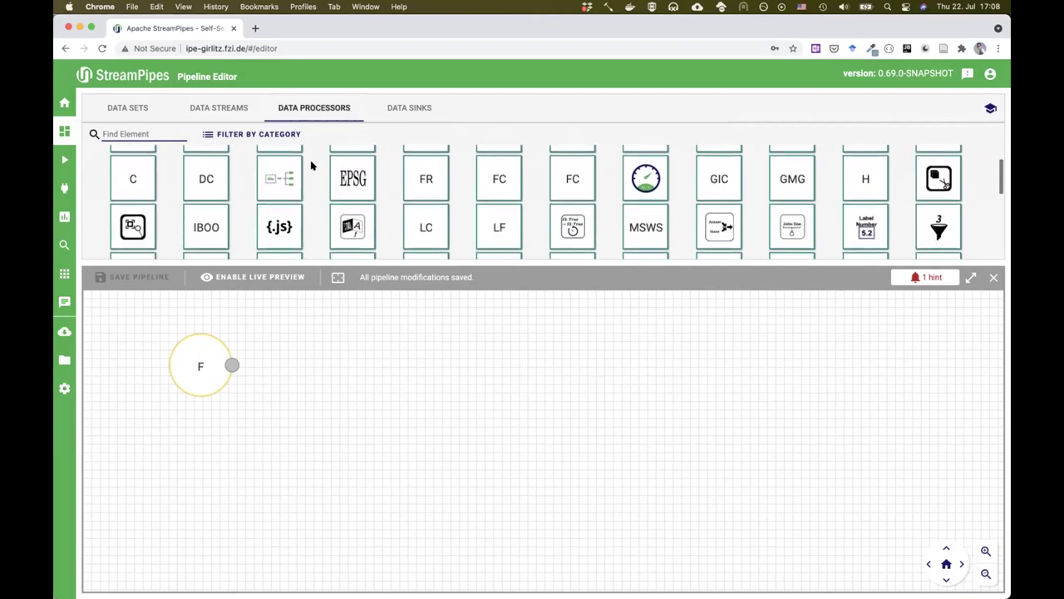
{"action": "left_click_drag", "start_coordinate": [206, 227], "coordinate": [348, 358]}
{"action": "left_click_drag", "start_coordinate": [232, 364], "coordinate": [324, 360]}
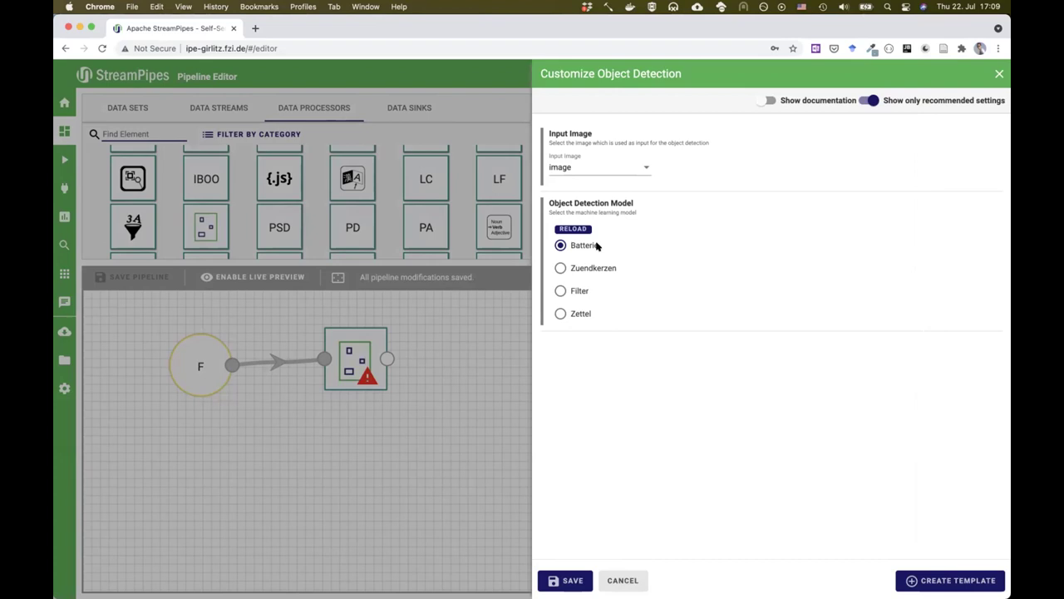
{"action": "left_click", "coordinate": [582, 290]}
{"action": "left_click", "coordinate": [562, 578]}
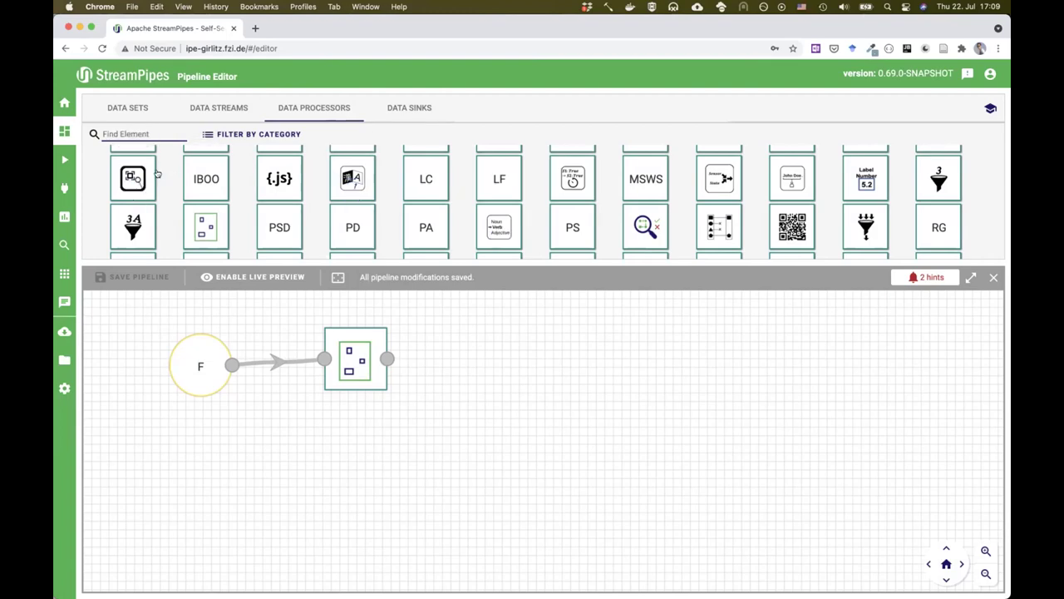
Step: Add an Image Enricher after the Object Detection processor, using image as the image field and boxes as the bounding box field
{"action": "left_click_drag", "start_coordinate": [133, 172], "coordinate": [523, 341]}
{"action": "mouse_move", "coordinate": [367, 363]}
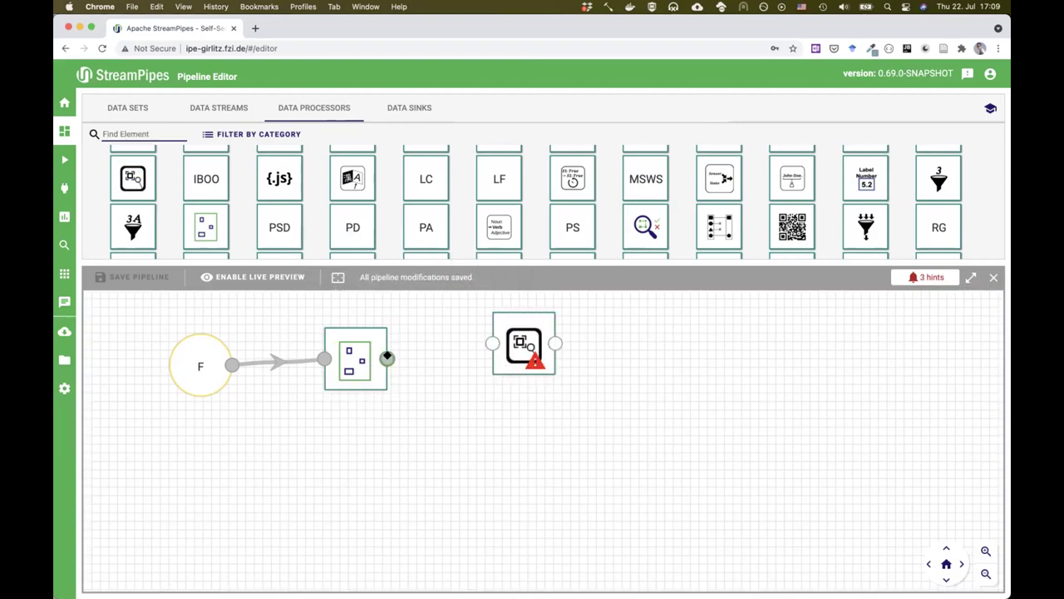
{"action": "left_click_drag", "start_coordinate": [422, 345], "coordinate": [493, 342]}
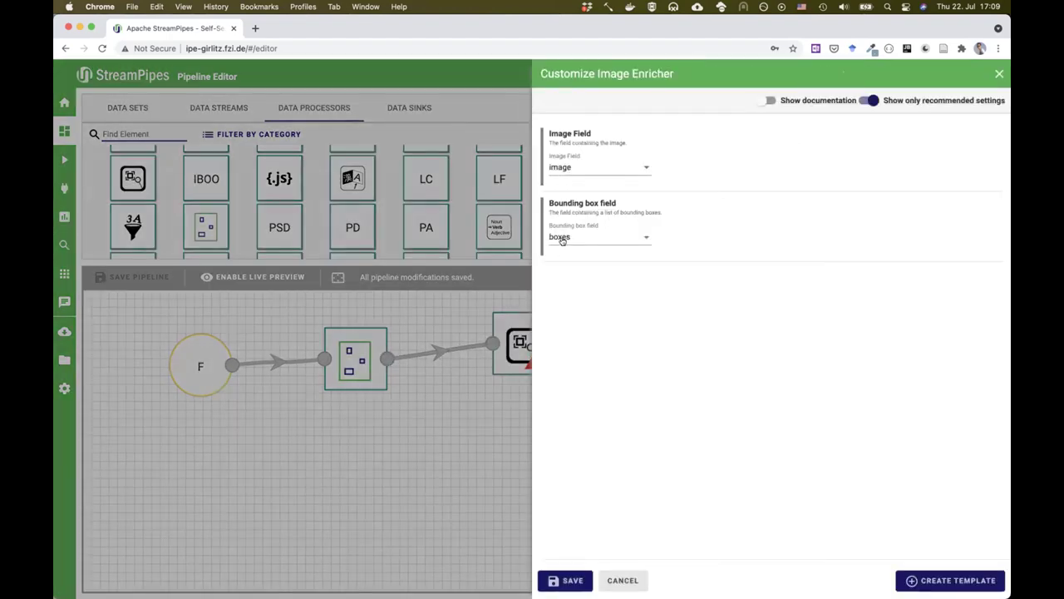
{"action": "left_click", "coordinate": [558, 575]}
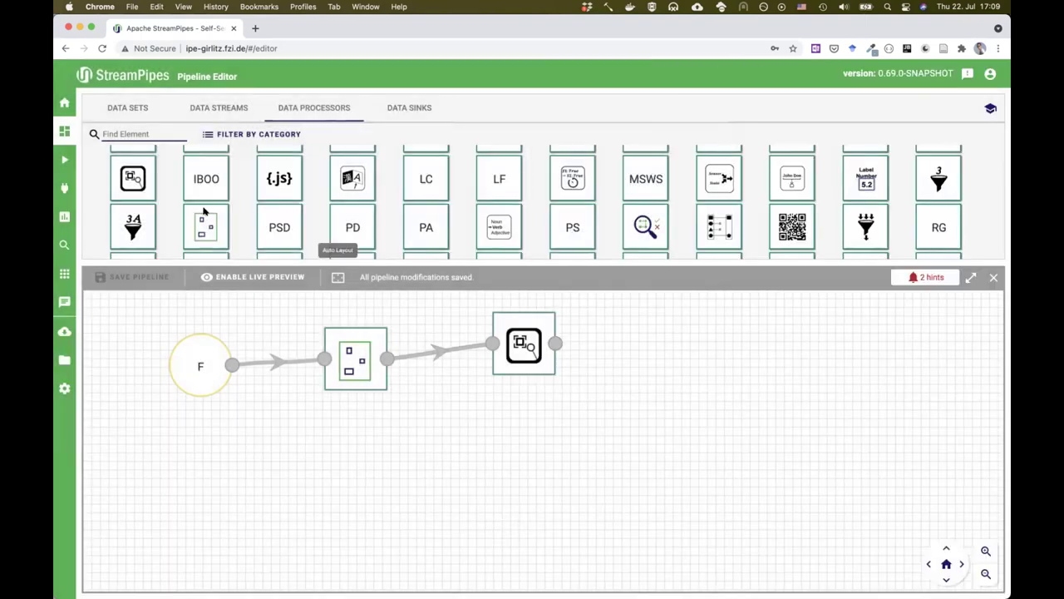
Step: Find the Count Array processor and connect it as a second branch after Object Detection, counting the boxes list field
{"action": "left_click", "coordinate": [148, 133]}
{"action": "type", "text": "coun"}
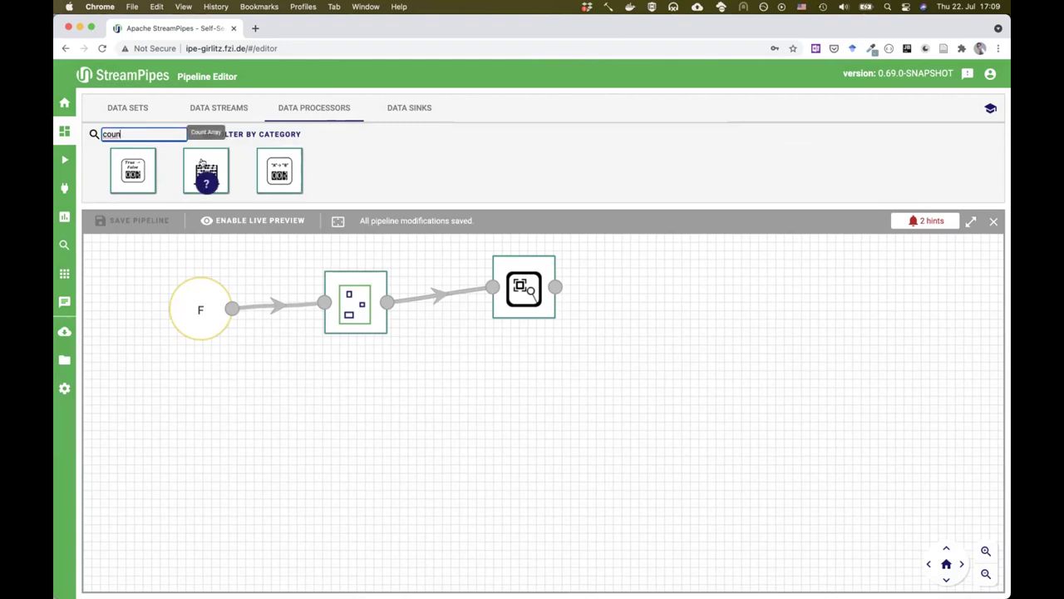
{"action": "left_click_drag", "start_coordinate": [202, 163], "coordinate": [504, 370]}
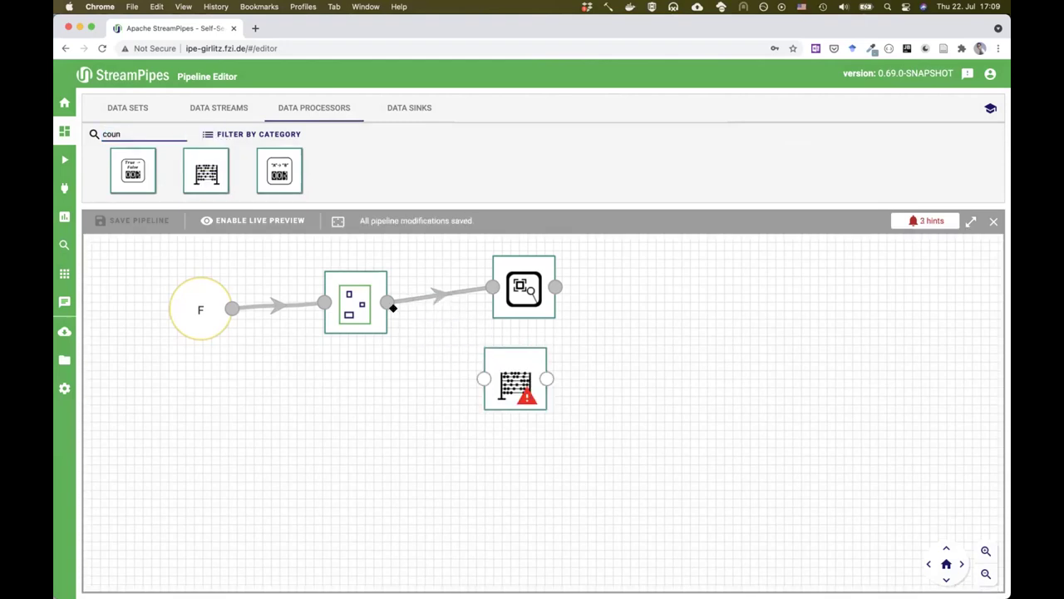
{"action": "left_click_drag", "start_coordinate": [388, 301], "coordinate": [477, 376]}
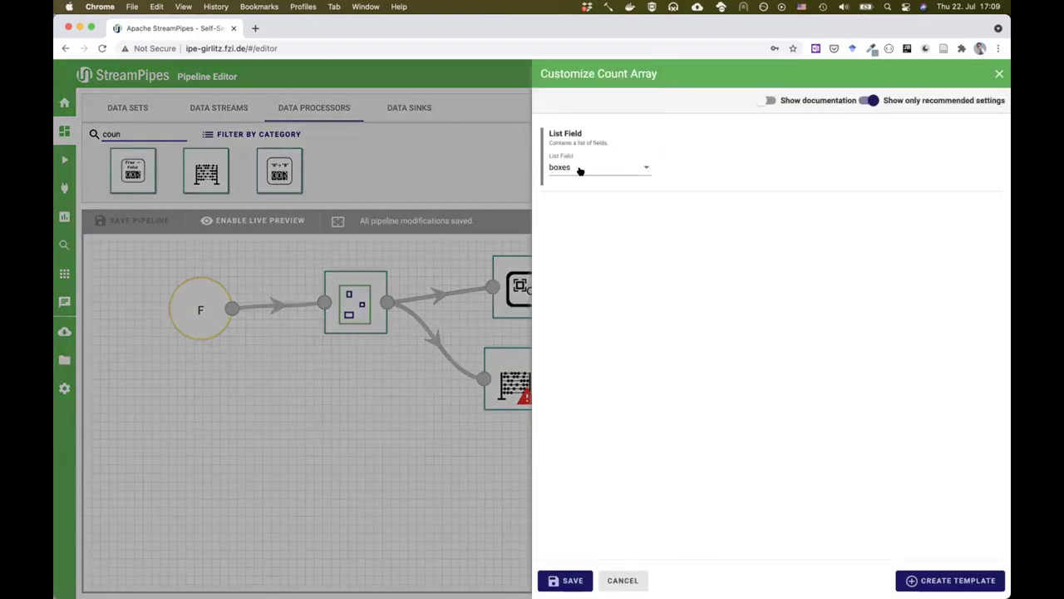
{"action": "left_click", "coordinate": [568, 576]}
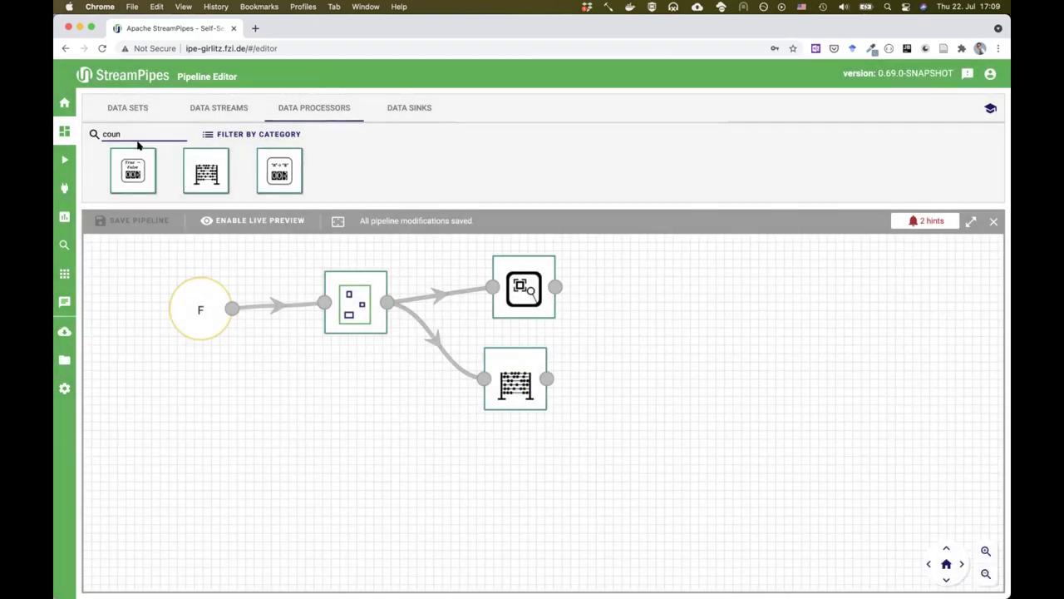
Step: Clear the element search and connect a Dashboard Sink with the visualization name Image to the Image Enricher
{"action": "left_click", "coordinate": [140, 140]}
{"action": "key", "text": "ctrl+a"}
{"action": "key", "text": "BackSpace"}
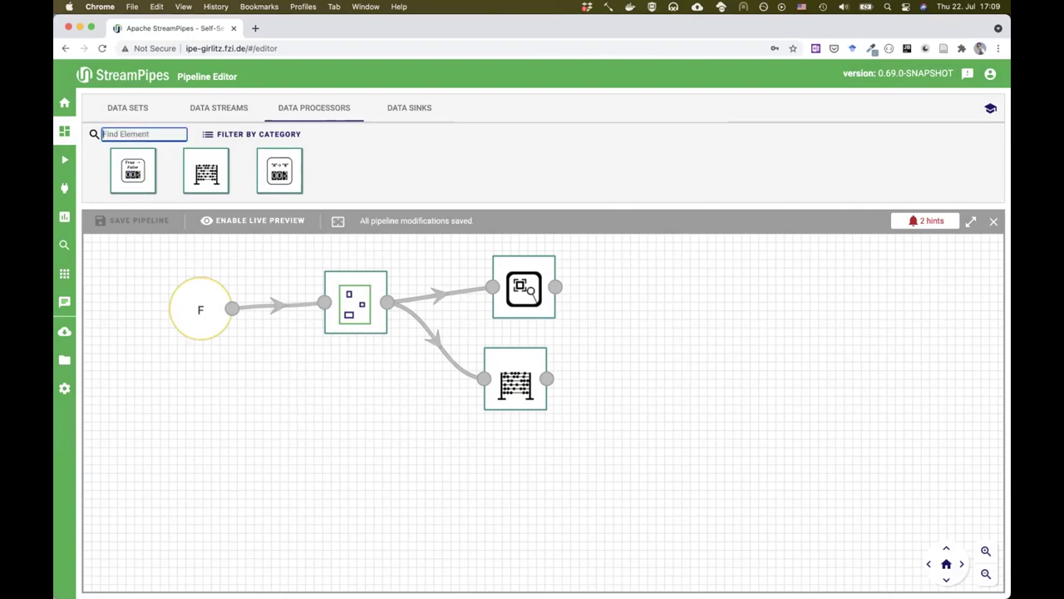
{"action": "left_click", "coordinate": [418, 106]}
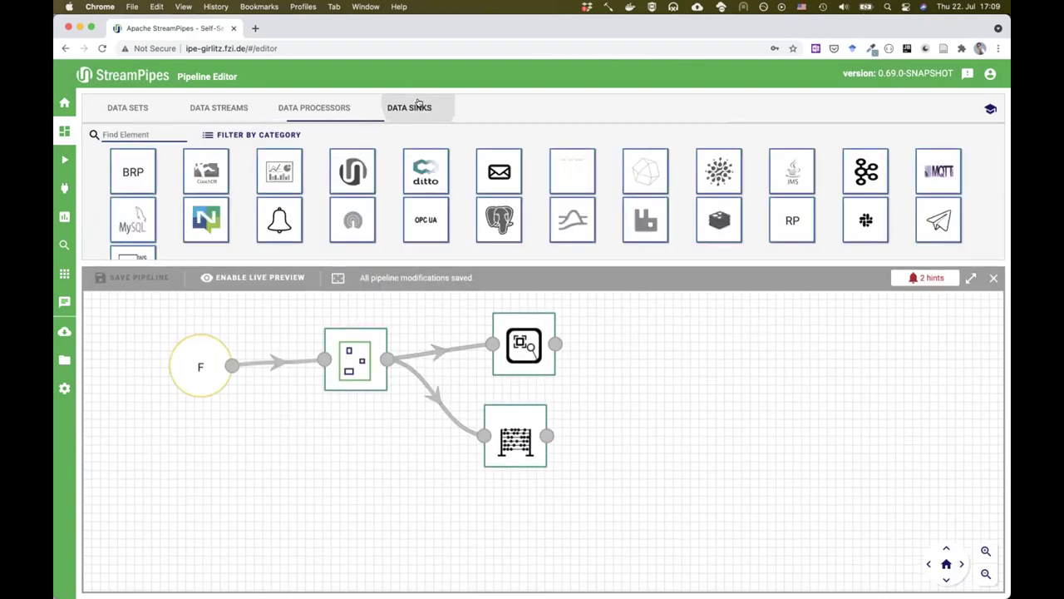
{"action": "left_click_drag", "start_coordinate": [279, 172], "coordinate": [672, 351]}
{"action": "left_click_drag", "start_coordinate": [556, 343], "coordinate": [641, 354]}
{"action": "type", "text": "Image"}
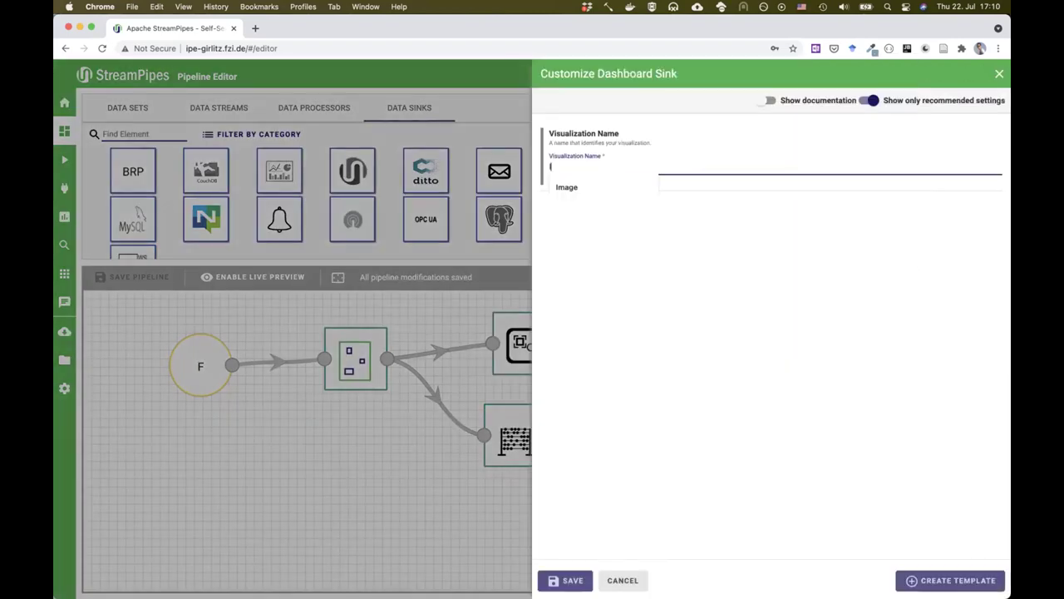
{"action": "left_click", "coordinate": [565, 580]}
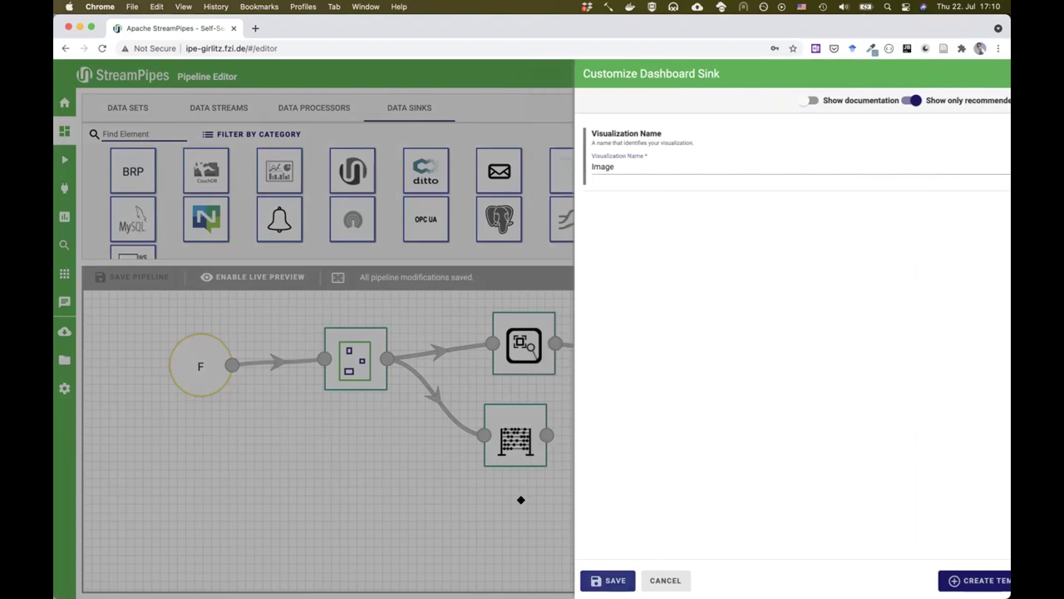
Step: Connect a second Dashboard Sink with the visualization name Count to the Count Array processor
{"action": "left_click_drag", "start_coordinate": [281, 174], "coordinate": [670, 442]}
{"action": "left_click_drag", "start_coordinate": [543, 435], "coordinate": [640, 444]}
{"action": "left_click", "coordinate": [659, 168]}
{"action": "type", "text": "Count"}
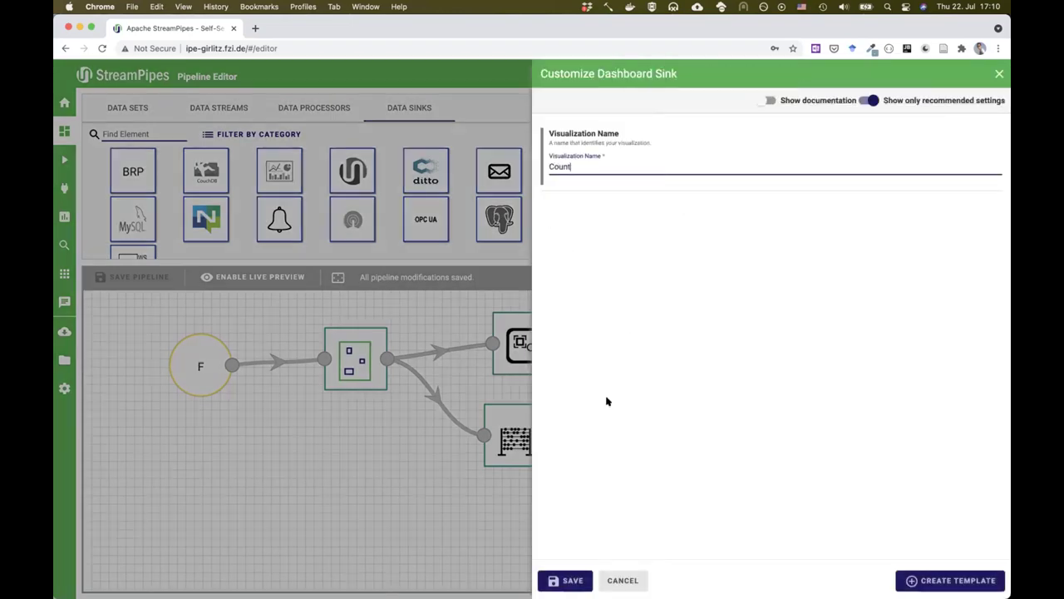
{"action": "left_click", "coordinate": [555, 582]}
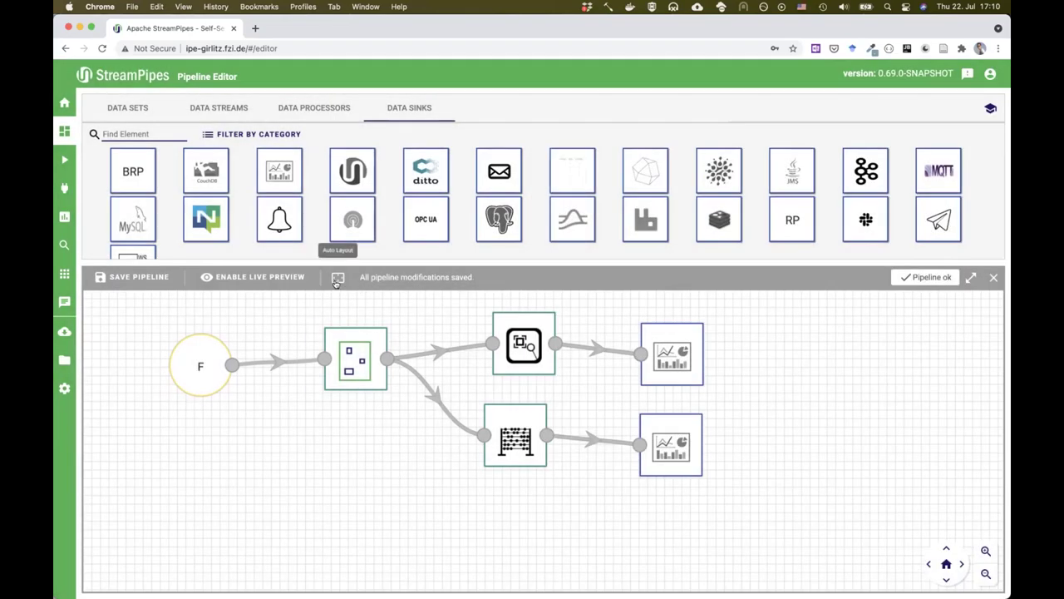
Step: Auto-arrange the pipeline, save it as Image Detection with immediate start, and go to the pipeline view
{"action": "left_click", "coordinate": [337, 277]}
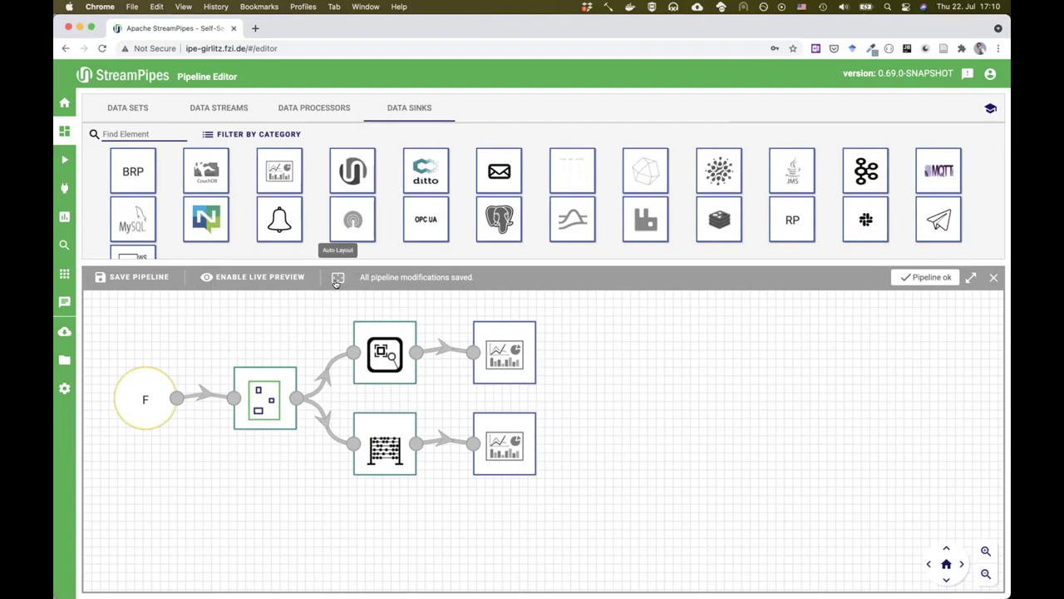
{"action": "left_click", "coordinate": [138, 278]}
{"action": "left_click", "coordinate": [796, 111]}
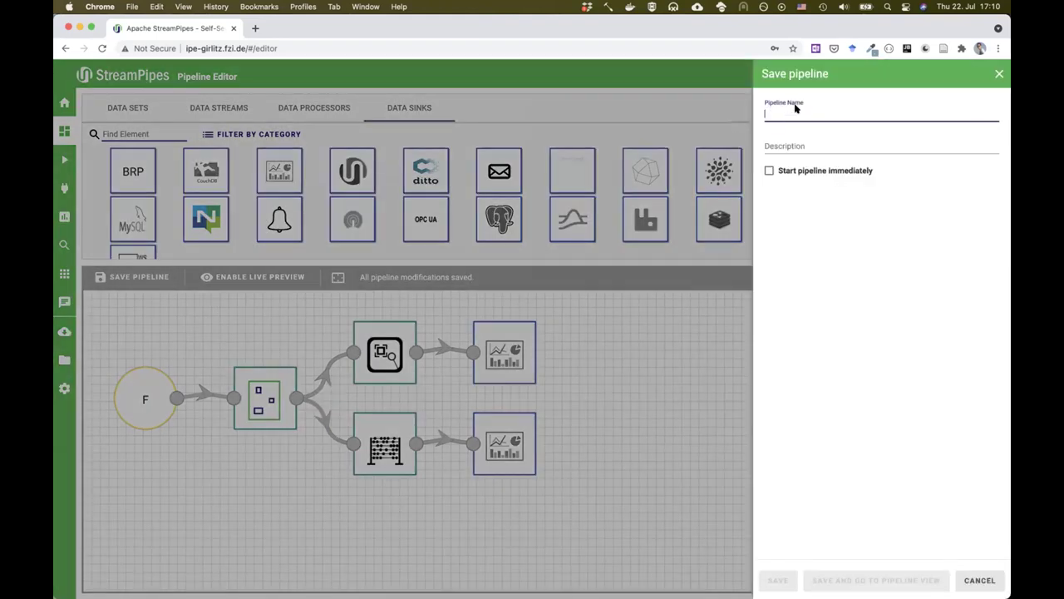
{"action": "type", "text": "Image Detection"}
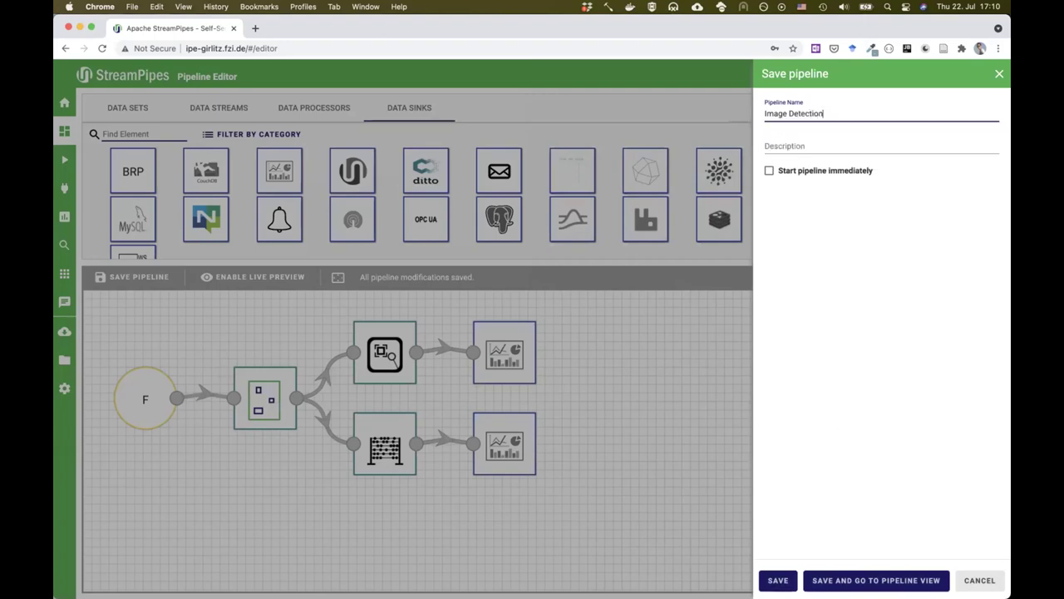
{"action": "left_click", "coordinate": [798, 169]}
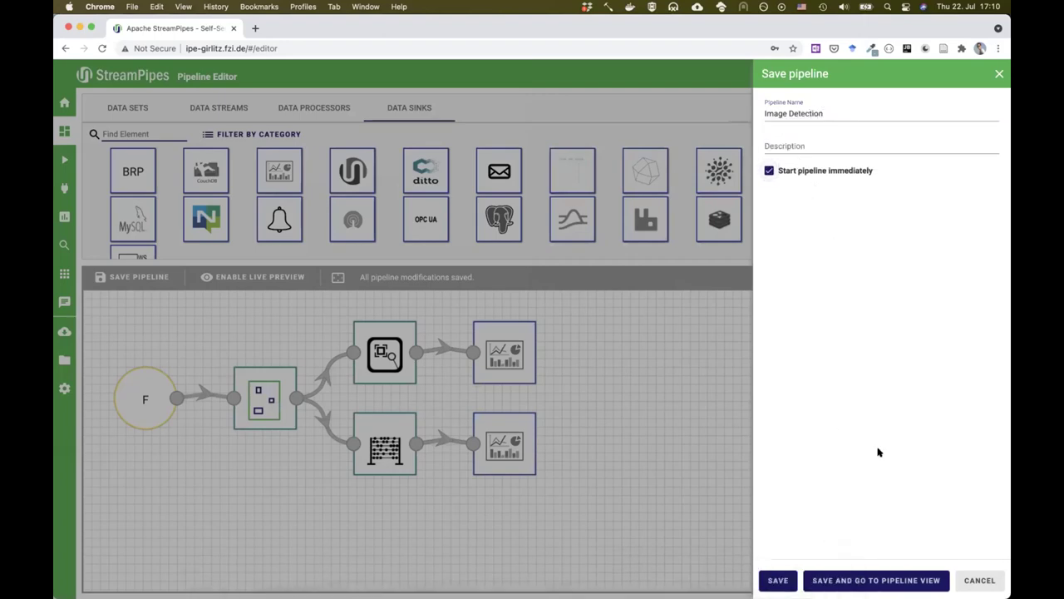
{"action": "left_click", "coordinate": [870, 580]}
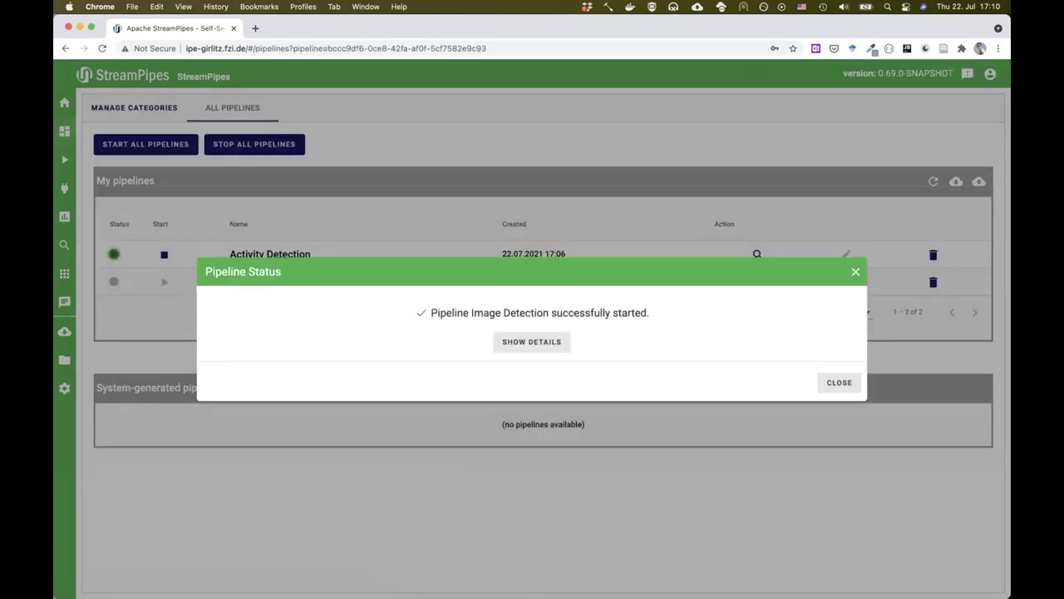
{"action": "left_click", "coordinate": [838, 382]}
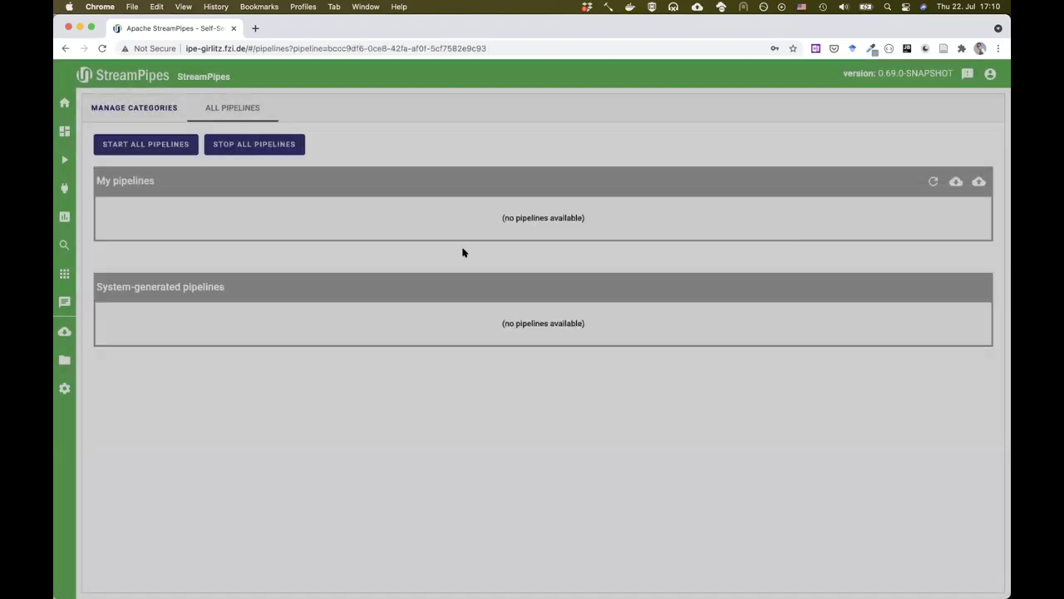
Step: Open the Demo dashboard and switch it to edit mode
{"action": "left_click", "coordinate": [64, 218]}
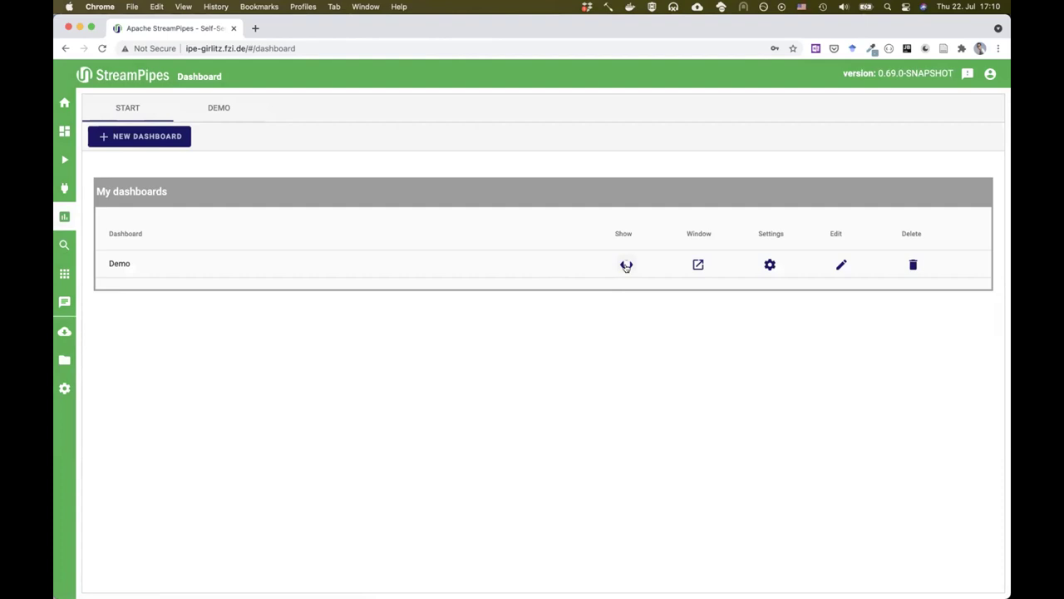
{"action": "left_click", "coordinate": [626, 265]}
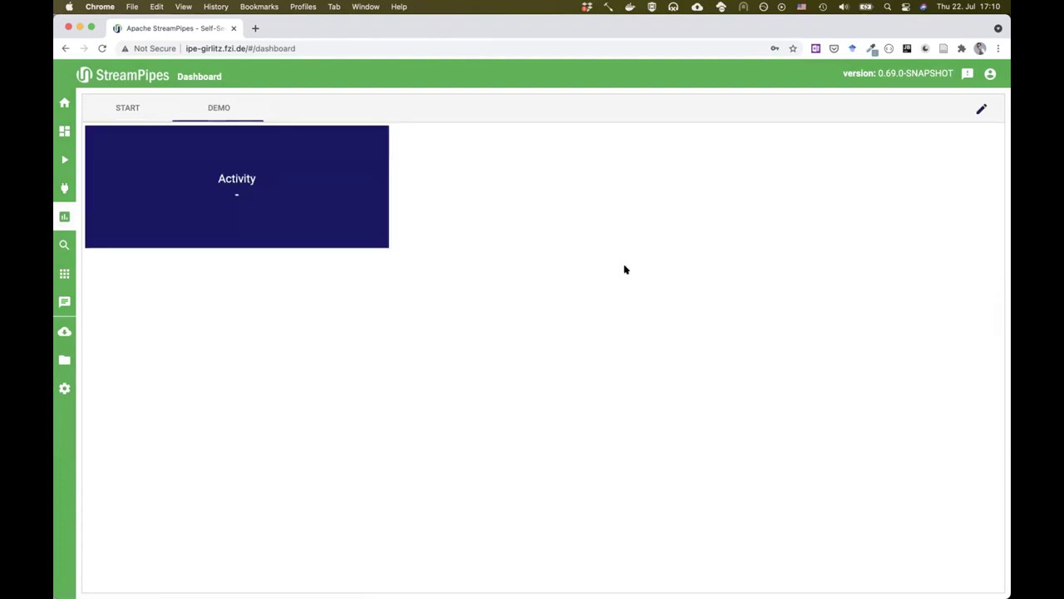
{"action": "left_click", "coordinate": [980, 110]}
Step: Add an Image widget titled Image for the Image Detection pipeline's Image visualization, showing the image property, and make it narrower and taller
{"action": "left_click", "coordinate": [267, 136]}
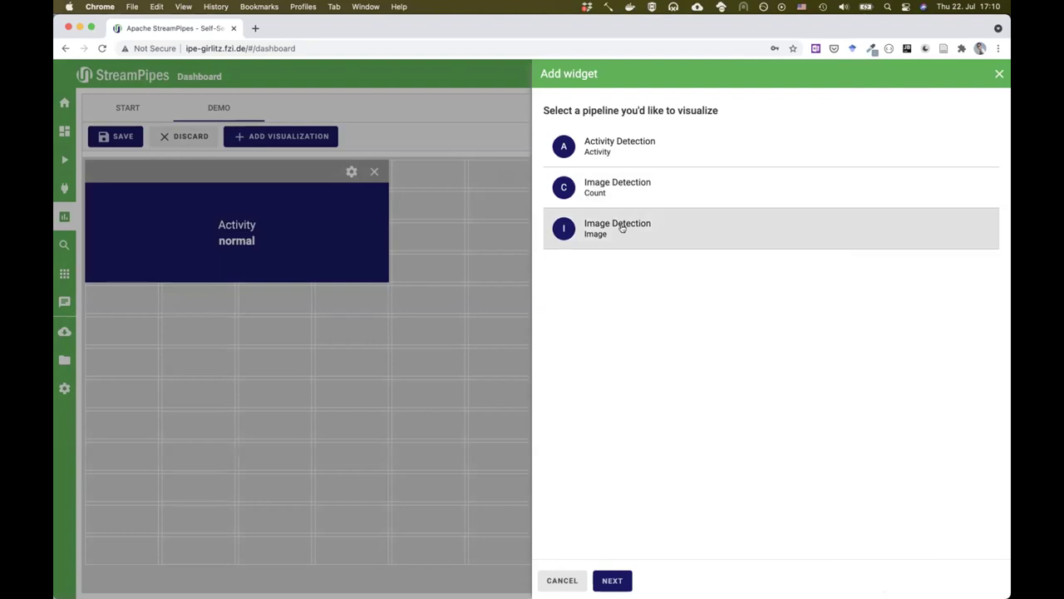
{"action": "left_click", "coordinate": [621, 228]}
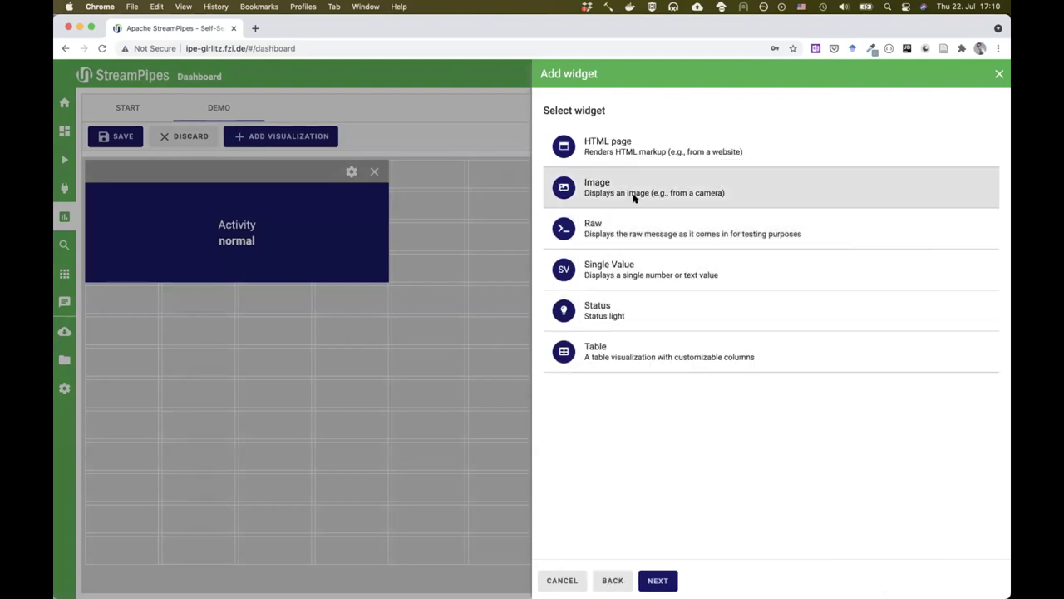
{"action": "left_click", "coordinate": [634, 197]}
{"action": "left_click", "coordinate": [594, 221]}
{"action": "type", "text": "Image"}
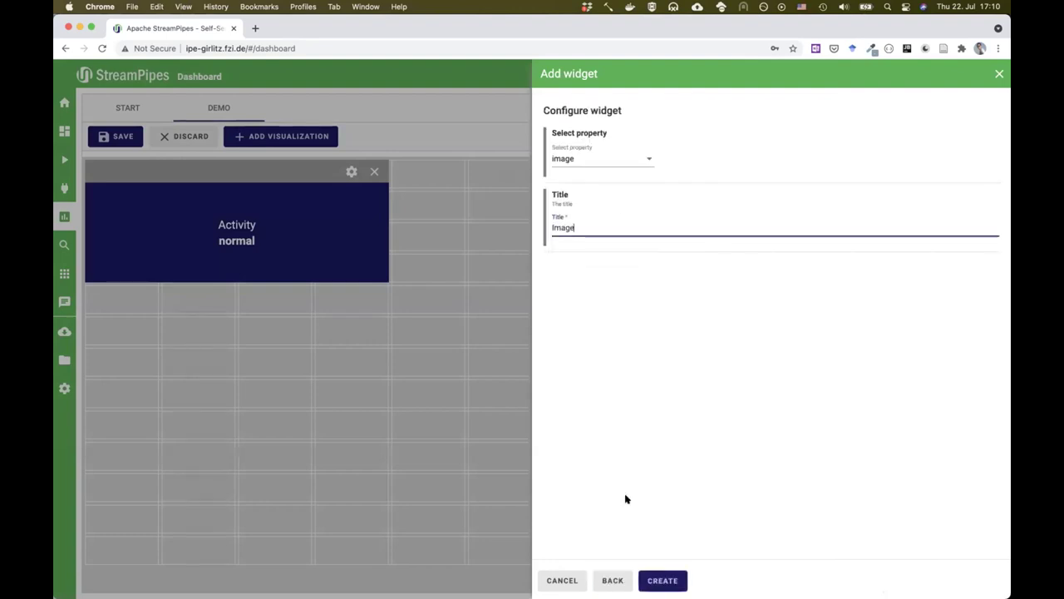
{"action": "left_click", "coordinate": [657, 578]}
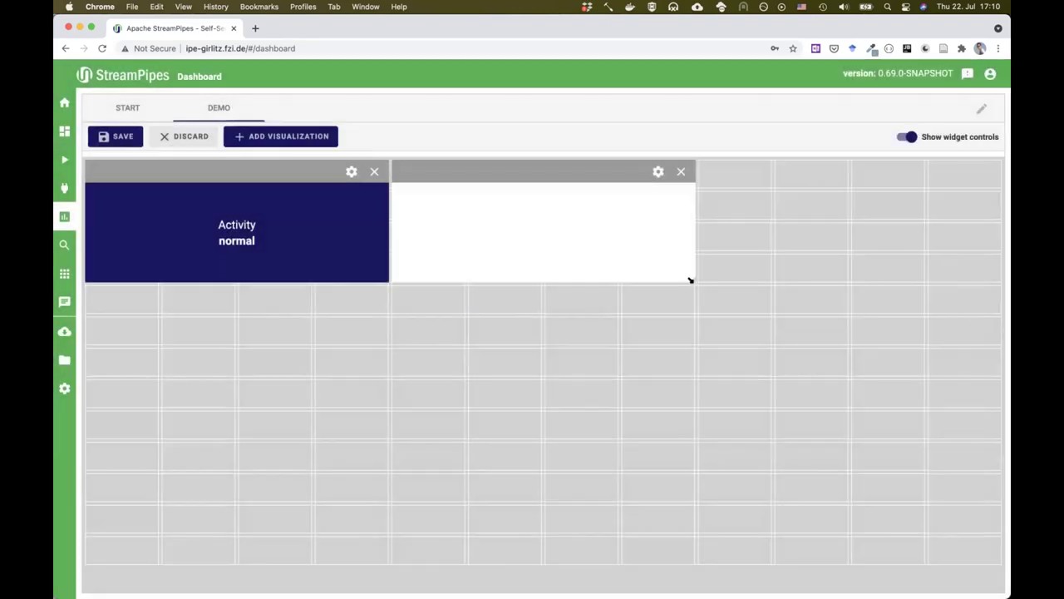
{"action": "left_click_drag", "start_coordinate": [690, 280], "coordinate": [649, 349]}
Step: Add a Single Value widget titled Count for the pipeline's Count visualization, showing the countValue property, and save the dashboard
{"action": "left_click", "coordinate": [252, 142]}
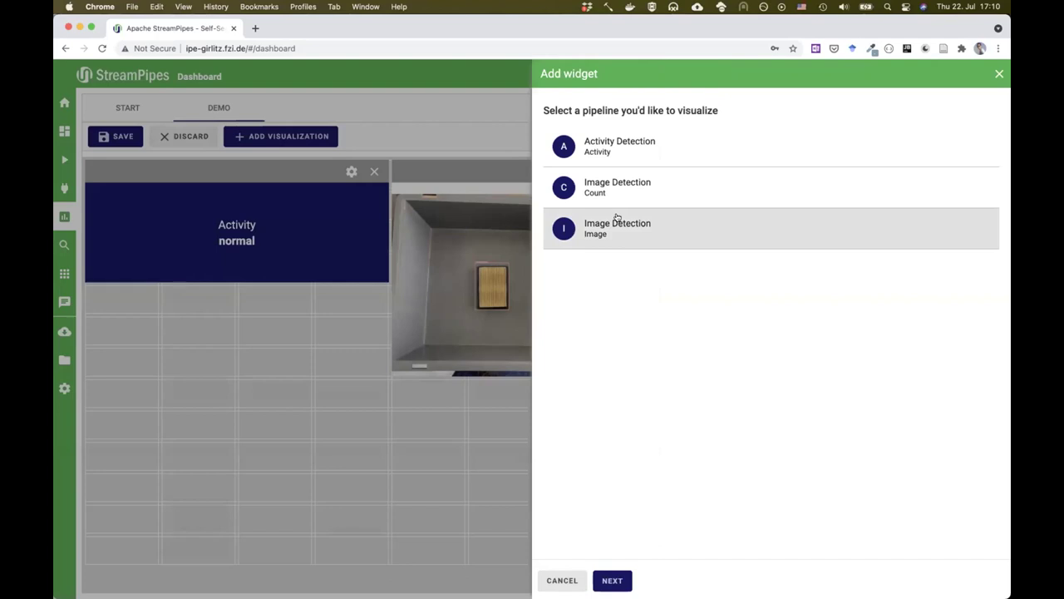
{"action": "left_click", "coordinate": [623, 193]}
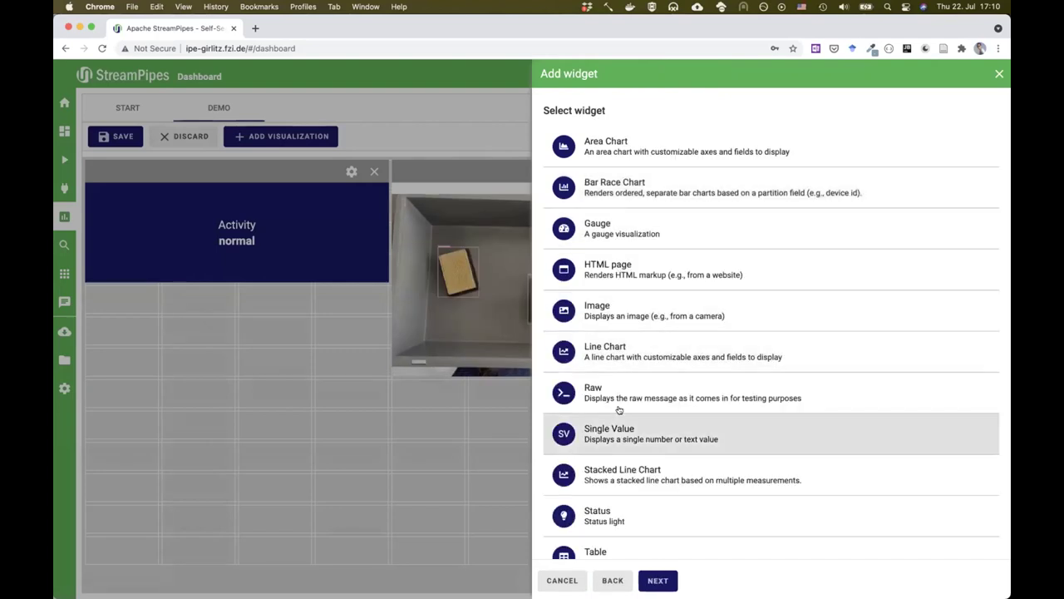
{"action": "left_click", "coordinate": [617, 439]}
{"action": "left_click", "coordinate": [618, 439]}
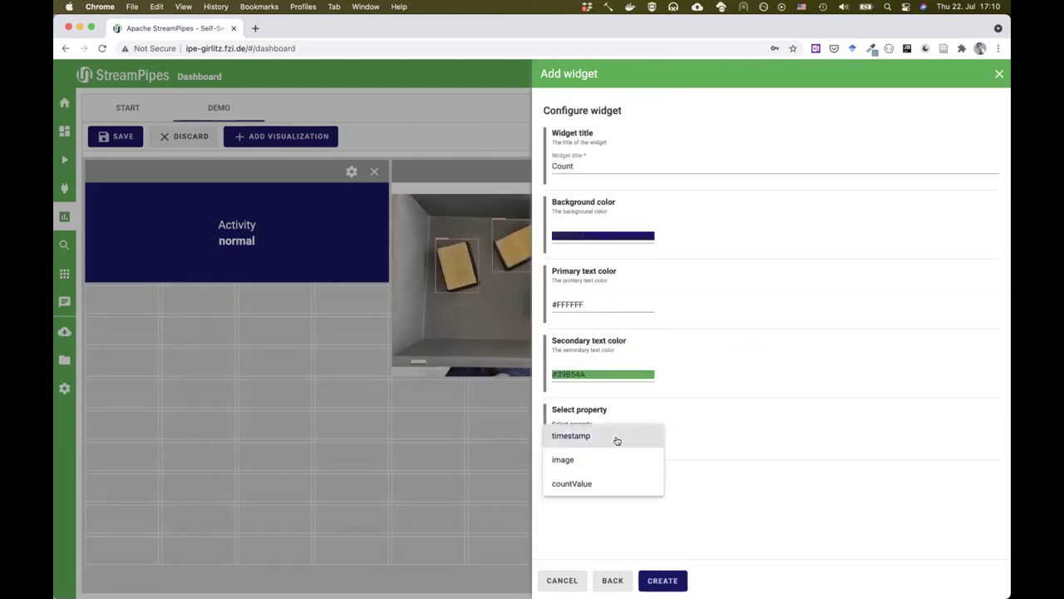
{"action": "left_click", "coordinate": [581, 482]}
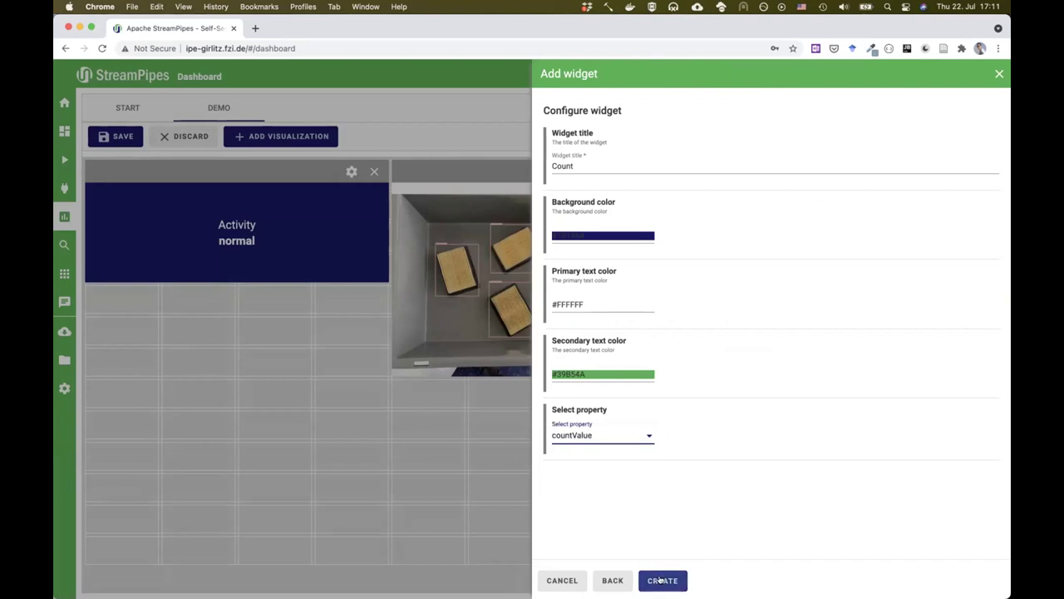
{"action": "left_click", "coordinate": [661, 579]}
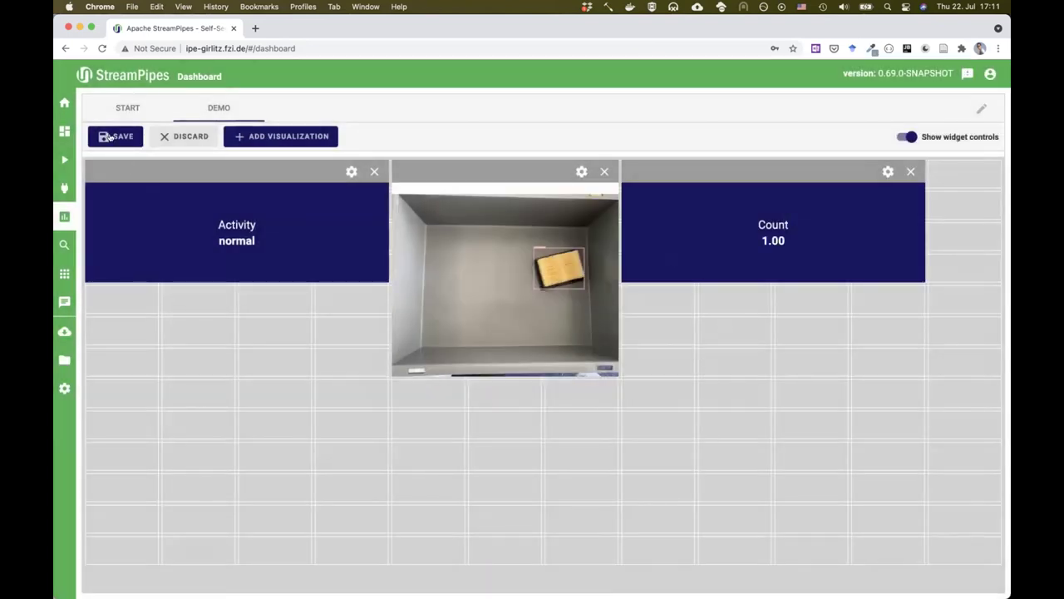
{"action": "left_click", "coordinate": [109, 136]}
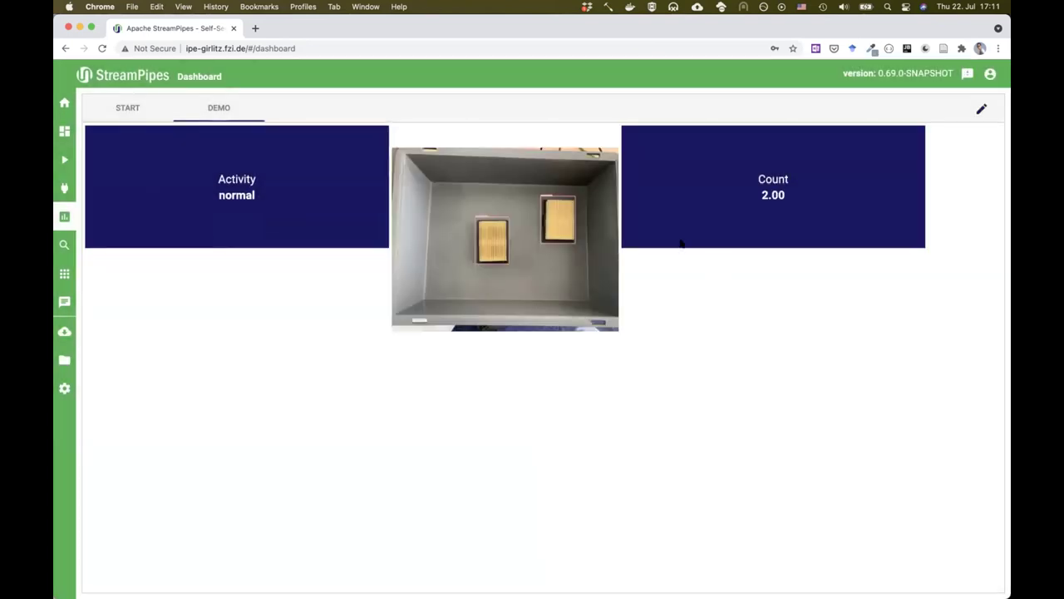
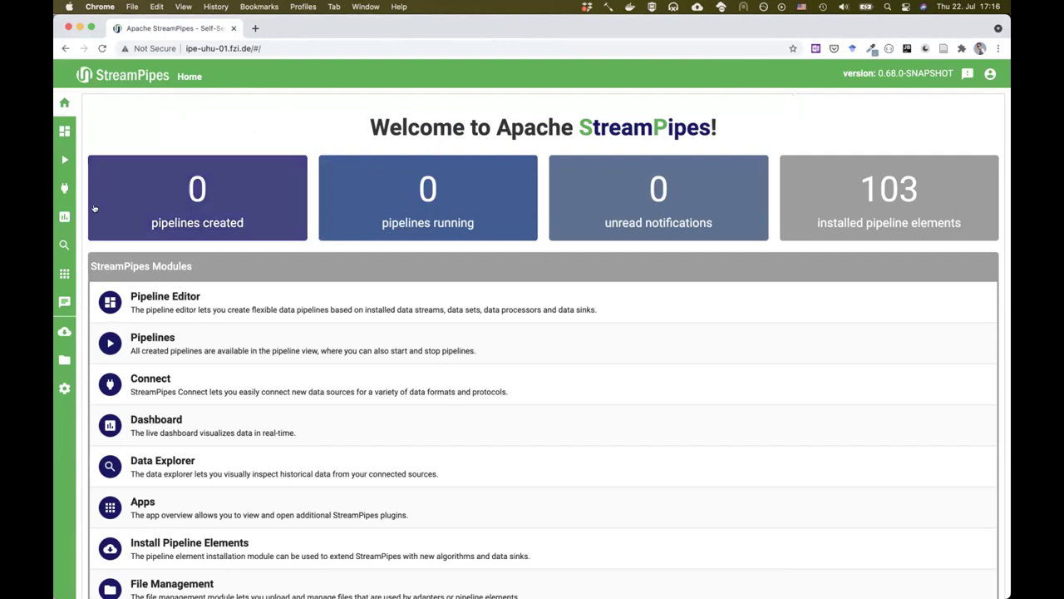
Step: Open the Shake data view in the Data Explorer and color the chart background by the label field
{"action": "left_click", "coordinate": [64, 244]}
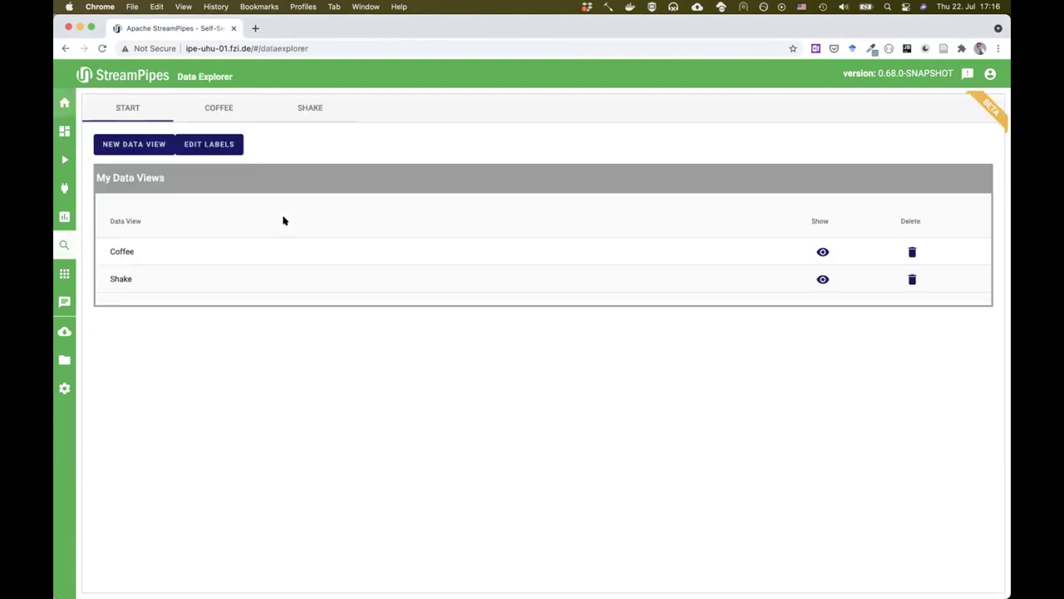
{"action": "left_click", "coordinate": [822, 280]}
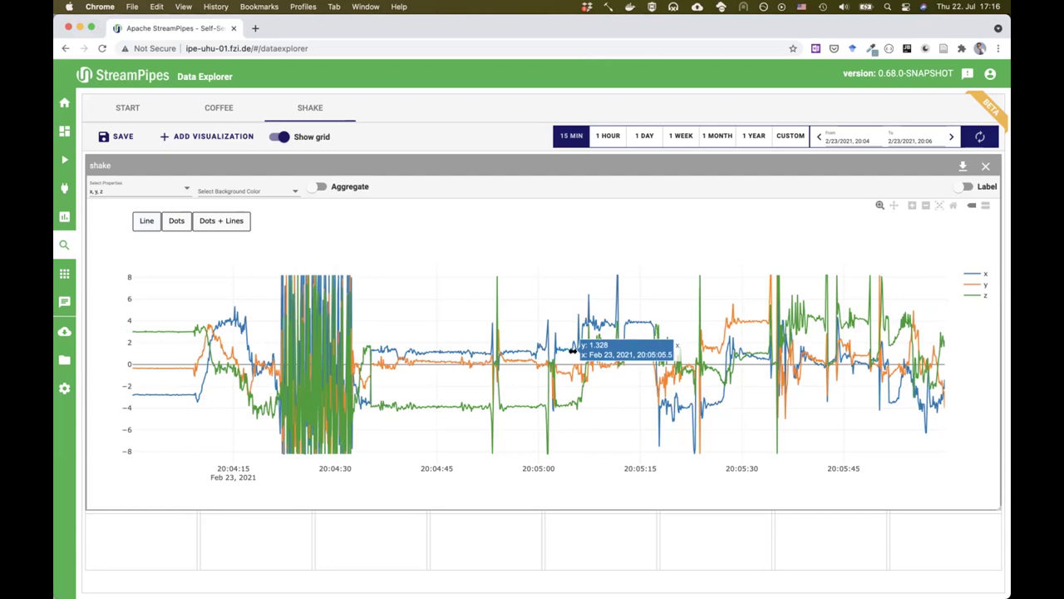
{"action": "left_click", "coordinate": [276, 190]}
{"action": "left_click", "coordinate": [247, 205]}
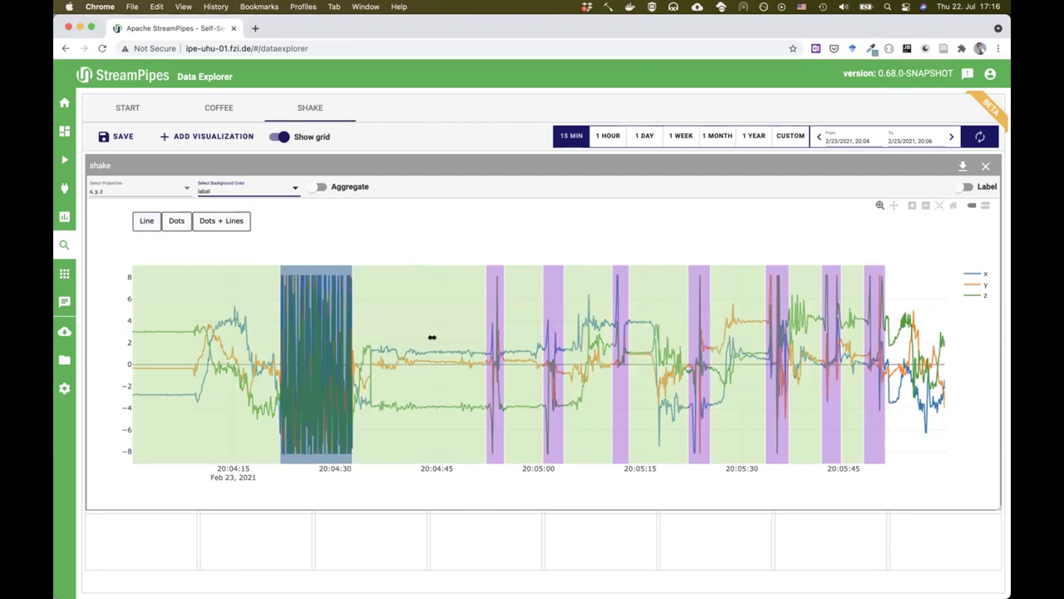
Step: Start a new Sliding Window Classification training in the Model Training app and choose shake as its data set
{"action": "mouse_move", "coordinate": [332, 377]}
{"action": "left_click", "coordinate": [64, 274]}
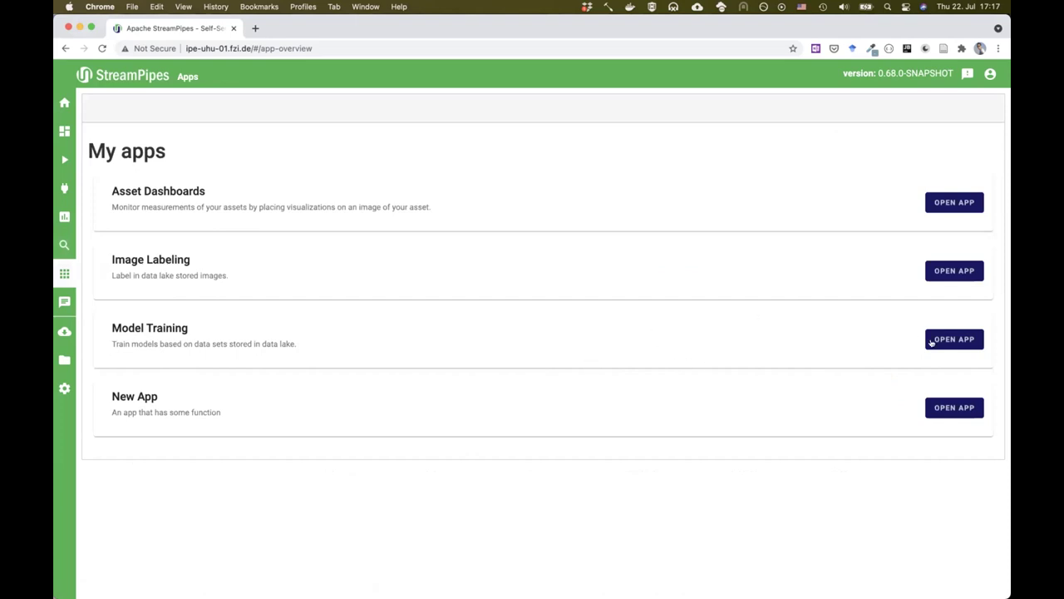
{"action": "left_click", "coordinate": [948, 341]}
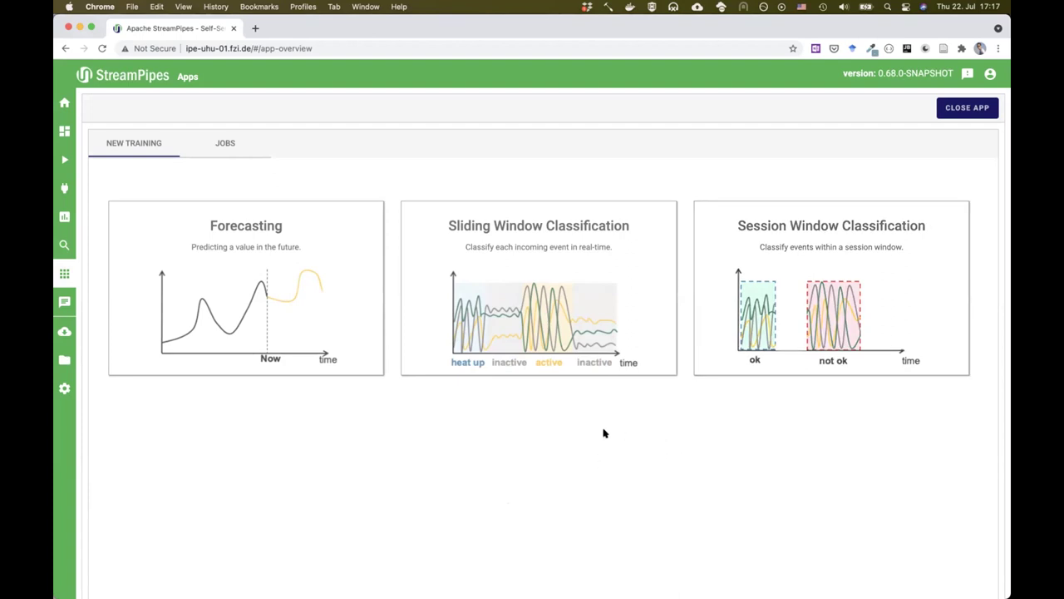
{"action": "left_click", "coordinate": [589, 331]}
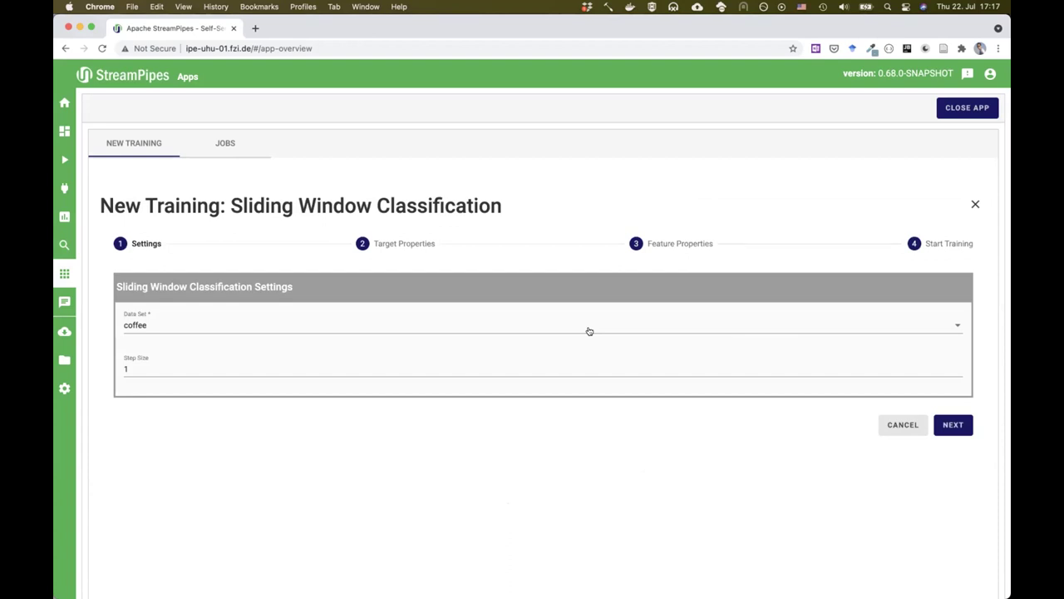
{"action": "left_click", "coordinate": [589, 331]}
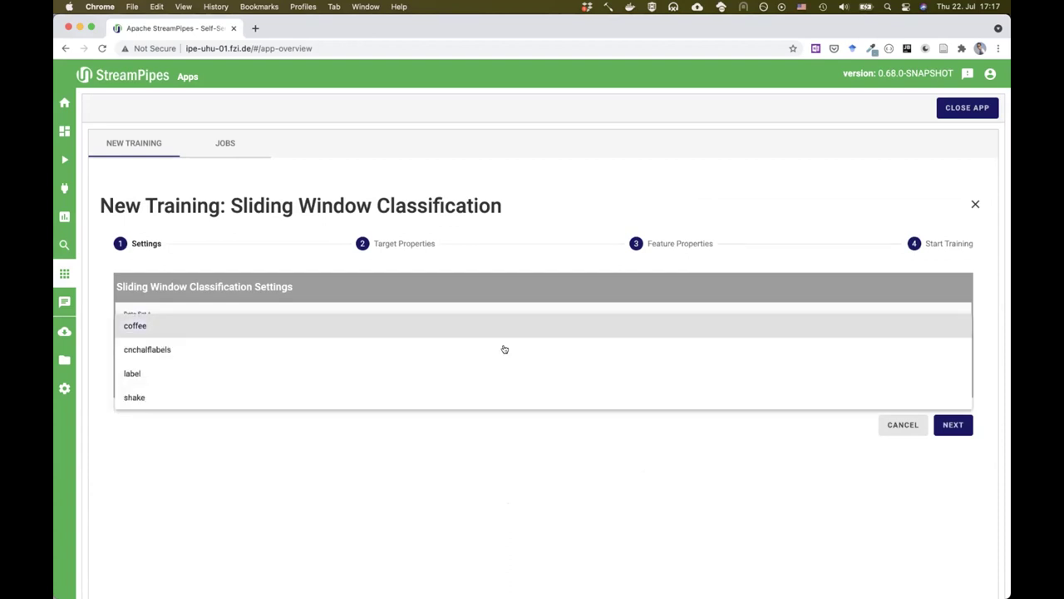
{"action": "left_click", "coordinate": [245, 397]}
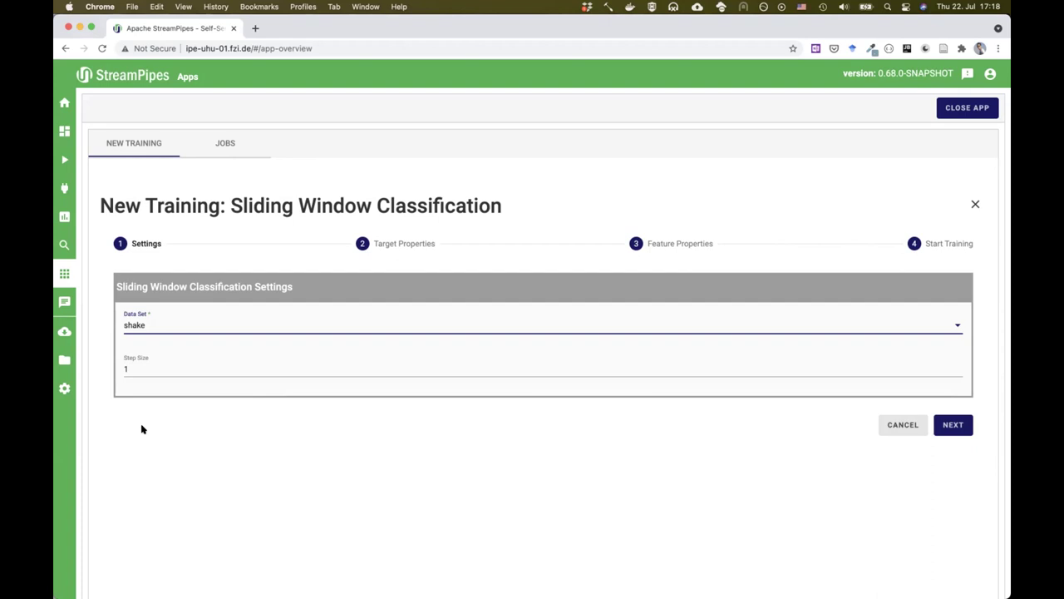
{"action": "left_click", "coordinate": [956, 432]}
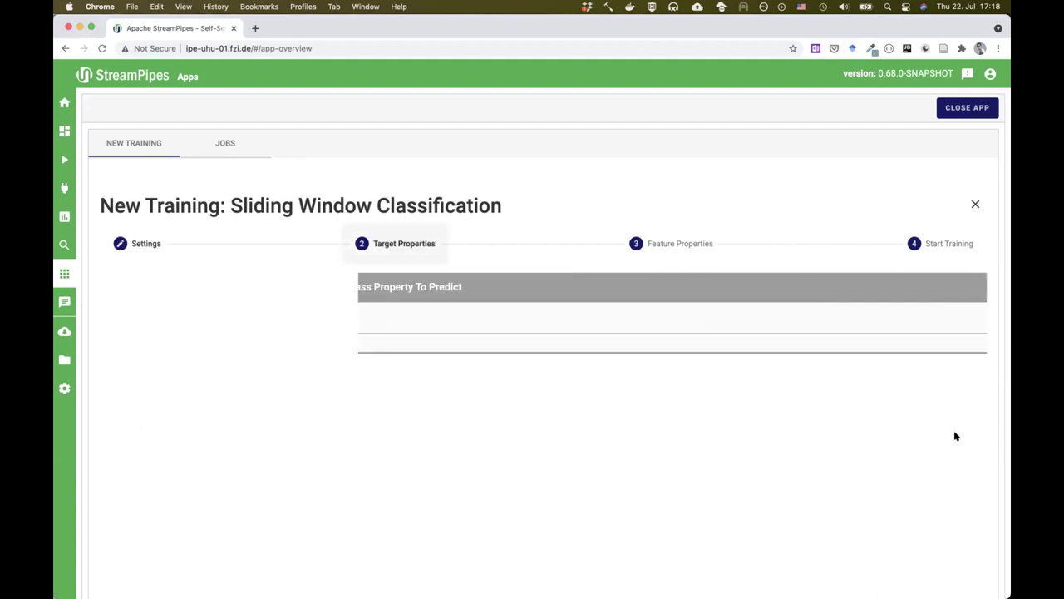
Step: Set label as the class property to predict and include x, y and z as the relevant features
{"action": "left_click", "coordinate": [388, 321]}
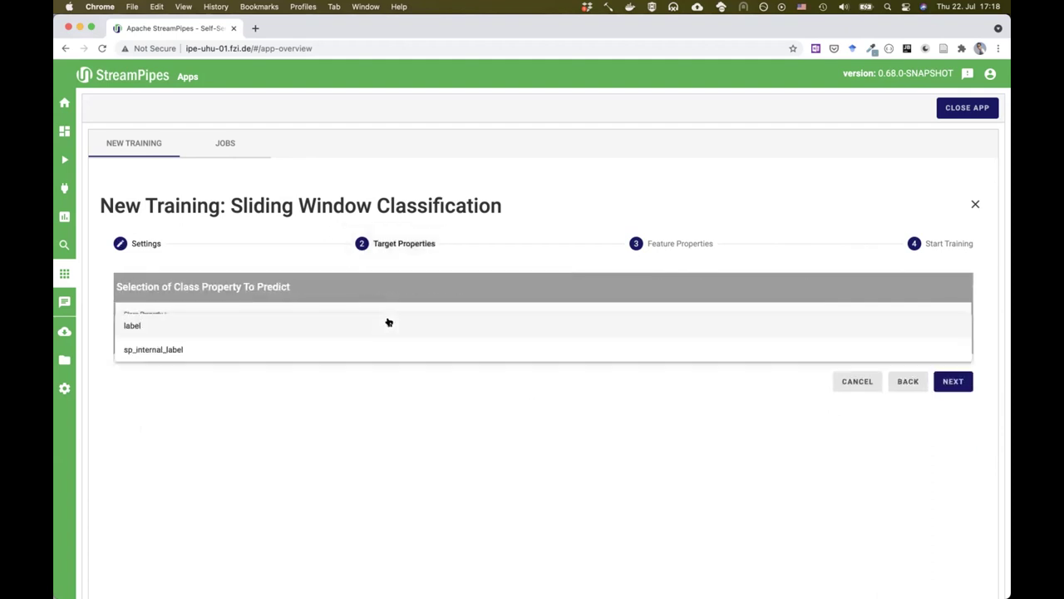
{"action": "left_click", "coordinate": [133, 325]}
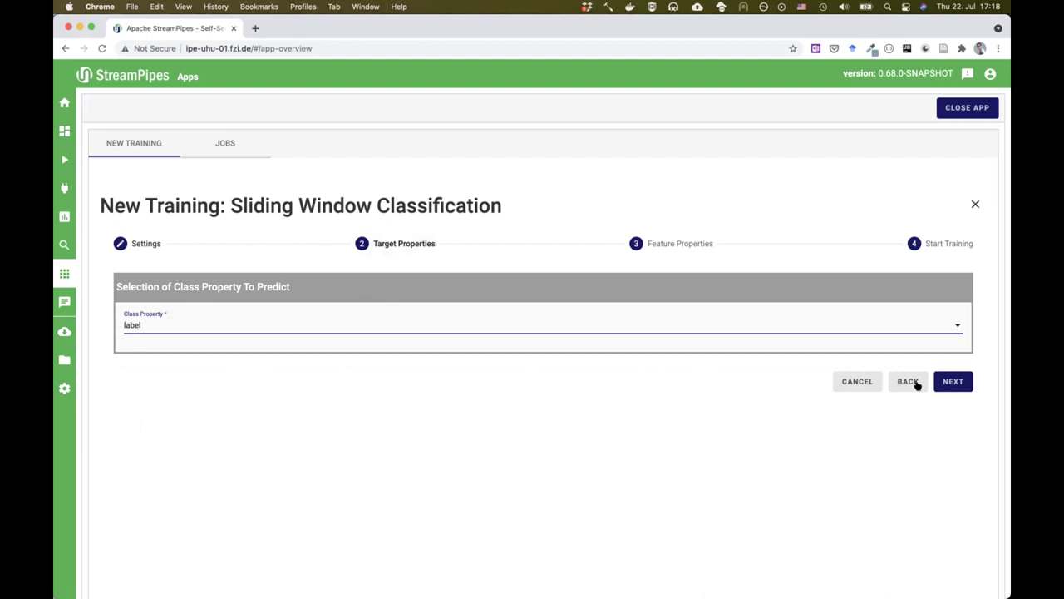
{"action": "left_click", "coordinate": [955, 382]}
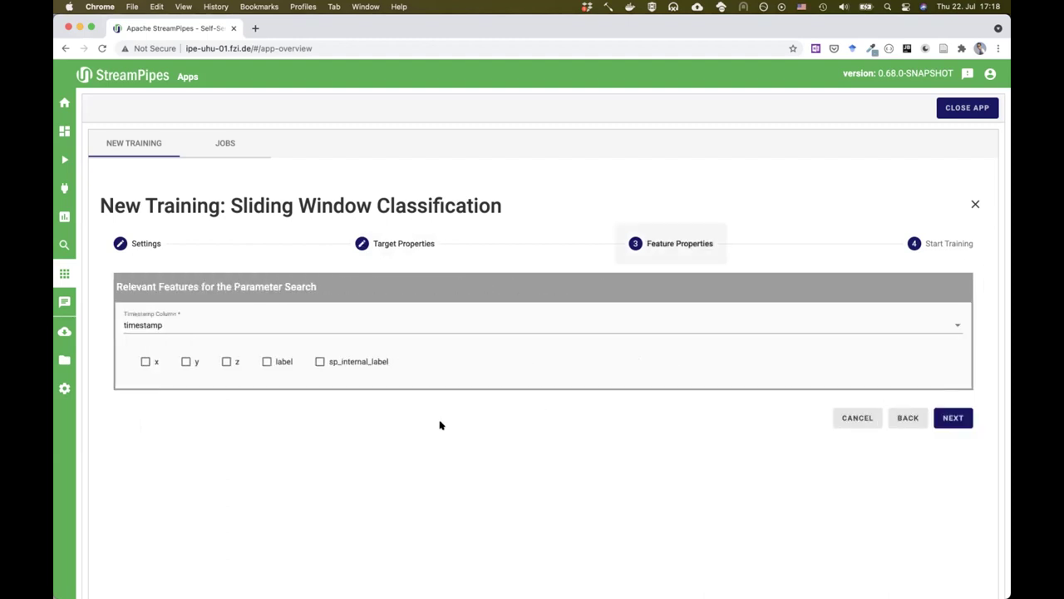
{"action": "left_click", "coordinate": [146, 362]}
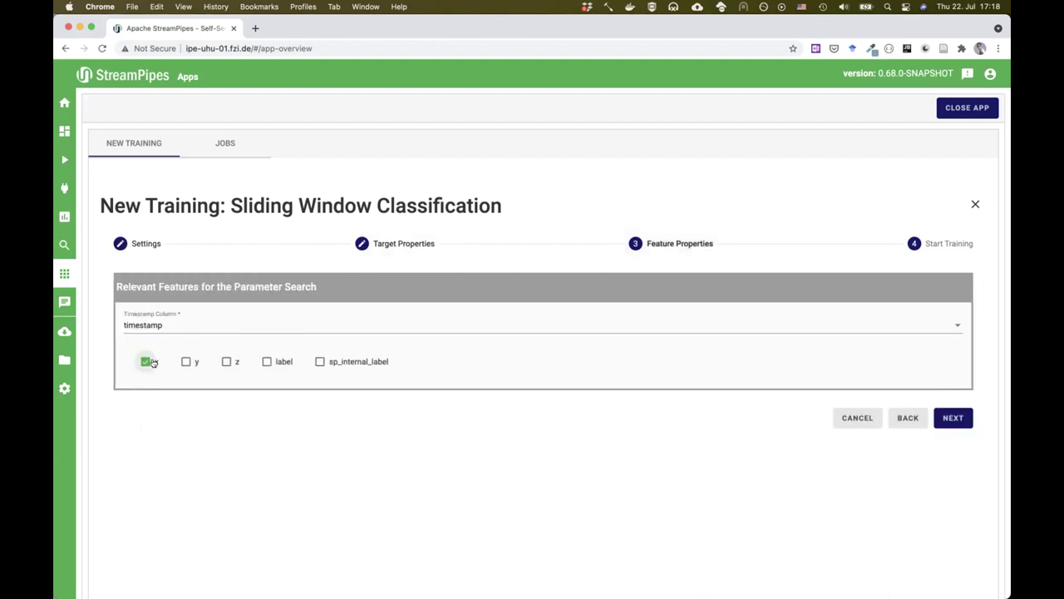
{"action": "left_click", "coordinate": [186, 363]}
{"action": "left_click", "coordinate": [227, 363]}
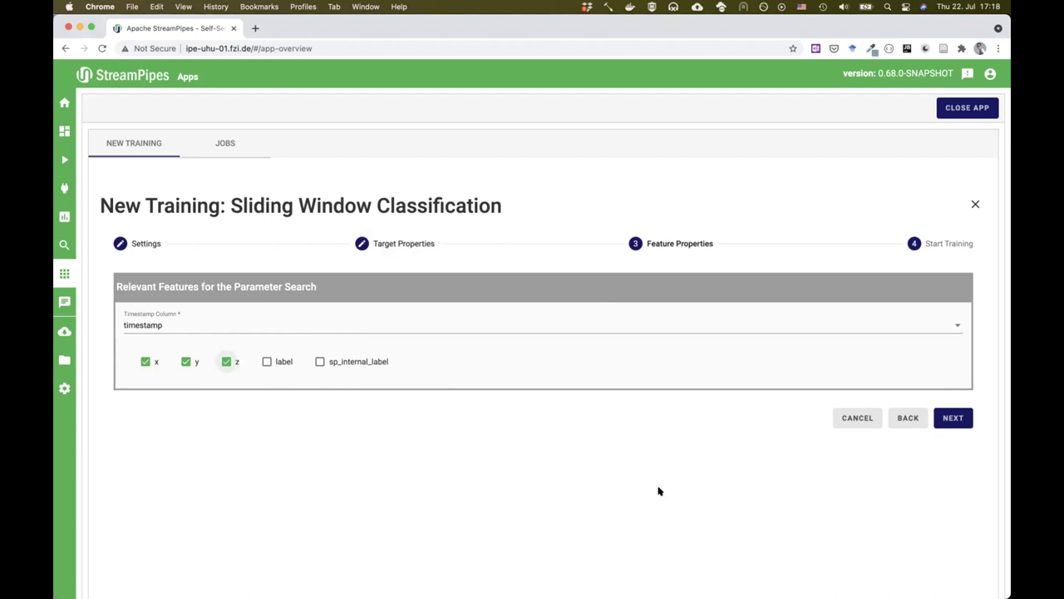
{"action": "left_click", "coordinate": [953, 419]}
Step: Name the training task Demo Shake, start the training, and close the task creation dialog
{"action": "left_click", "coordinate": [585, 320]}
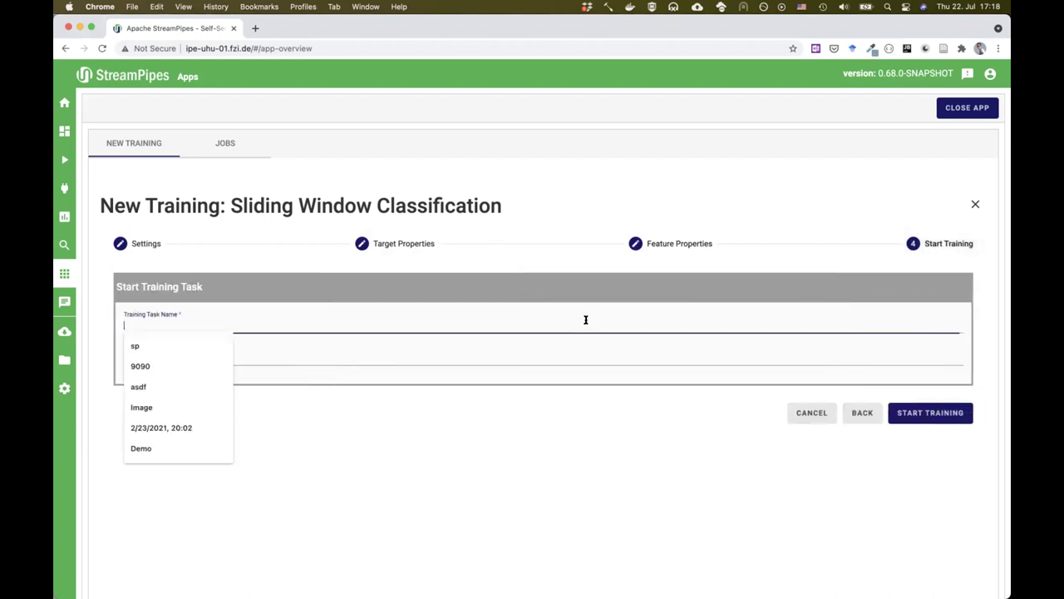
{"action": "type", "text": "Demo Shake"}
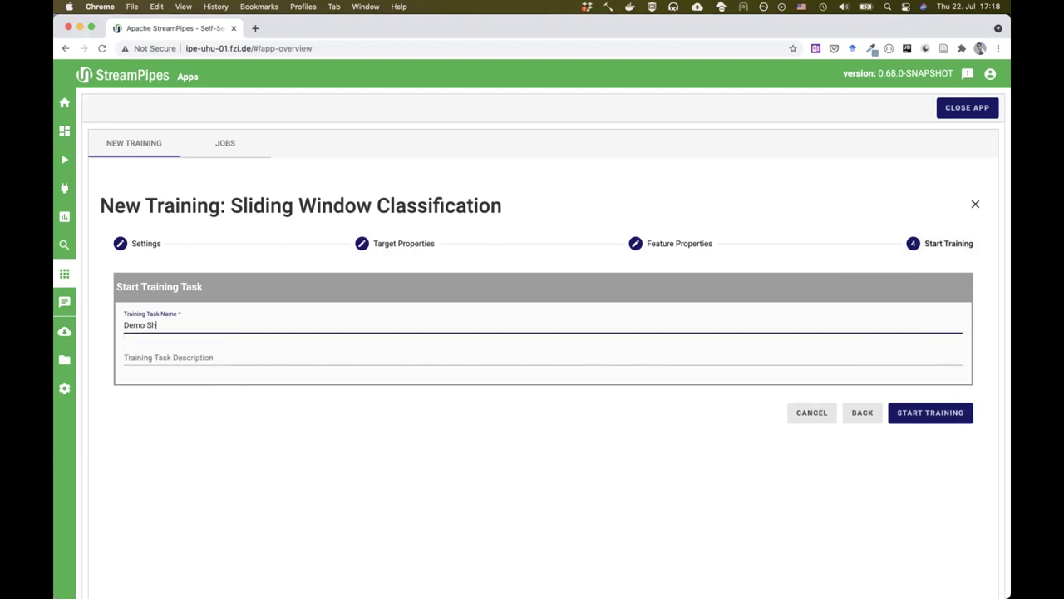
{"action": "left_click", "coordinate": [937, 419]}
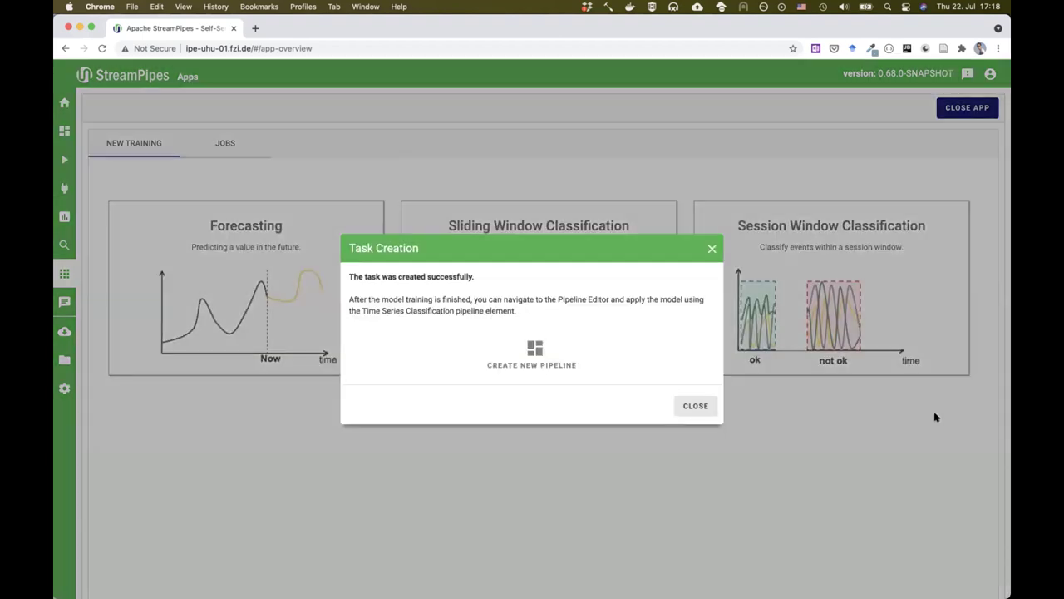
{"action": "left_click", "coordinate": [703, 411]}
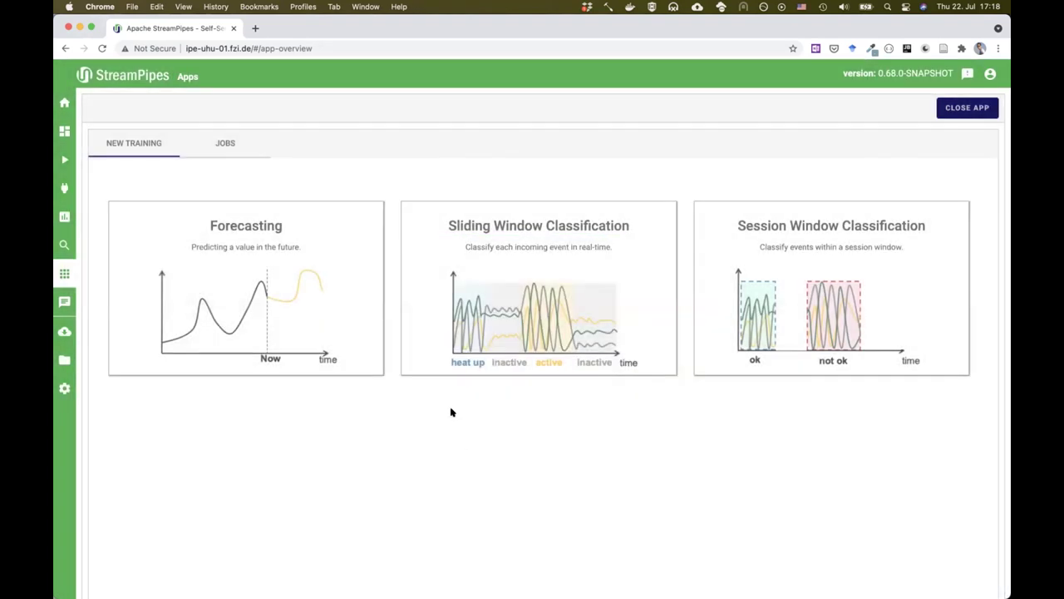
Step: Open the AutoML results page from the Demo Shake training job and select the ShakeAllFeatures dataset
{"action": "left_click", "coordinate": [225, 143]}
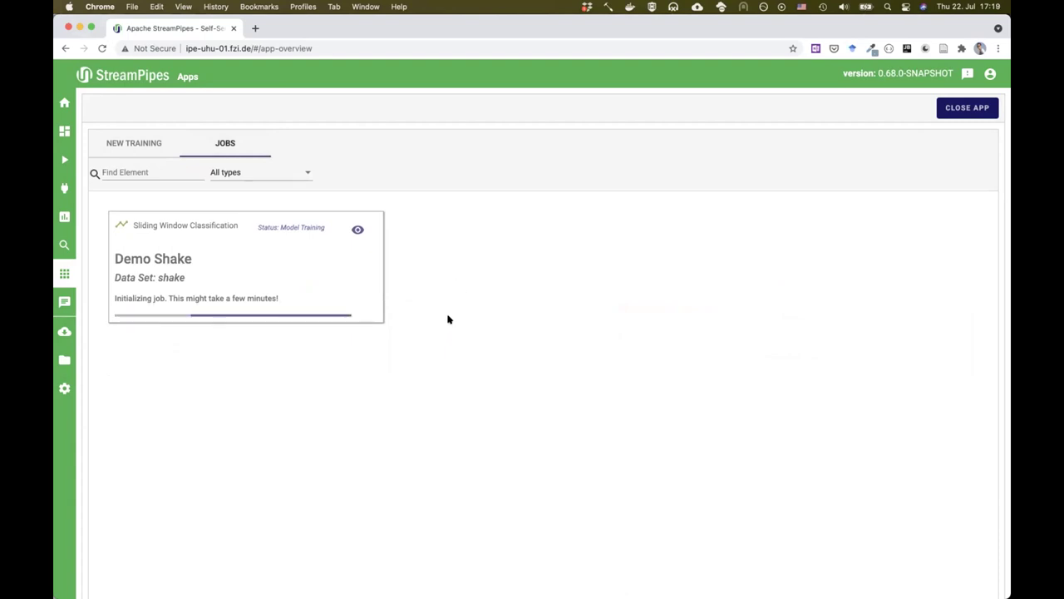
{"action": "left_click", "coordinate": [356, 230]}
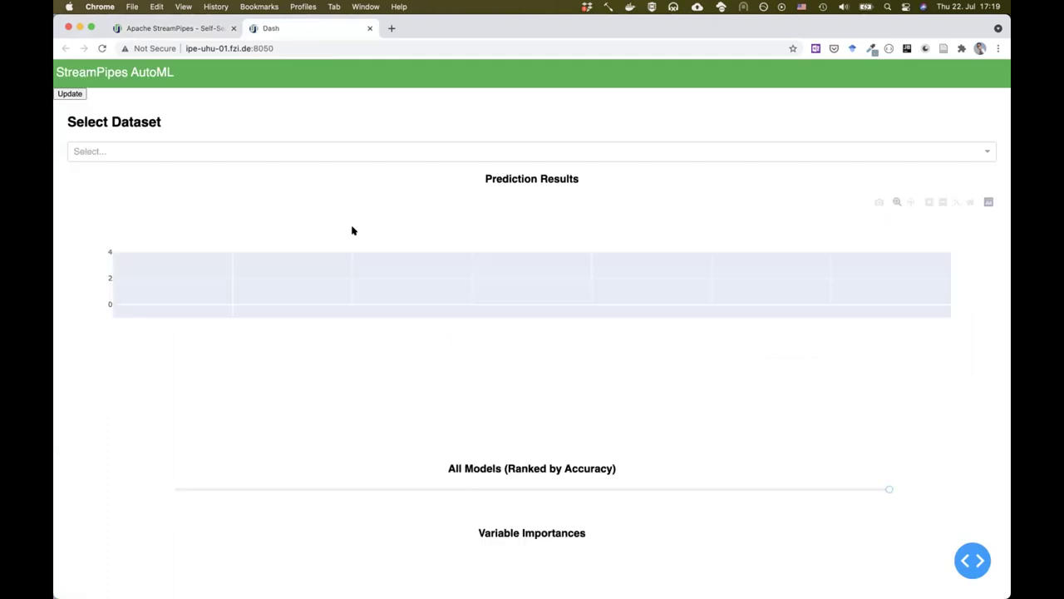
{"action": "left_click", "coordinate": [326, 152]}
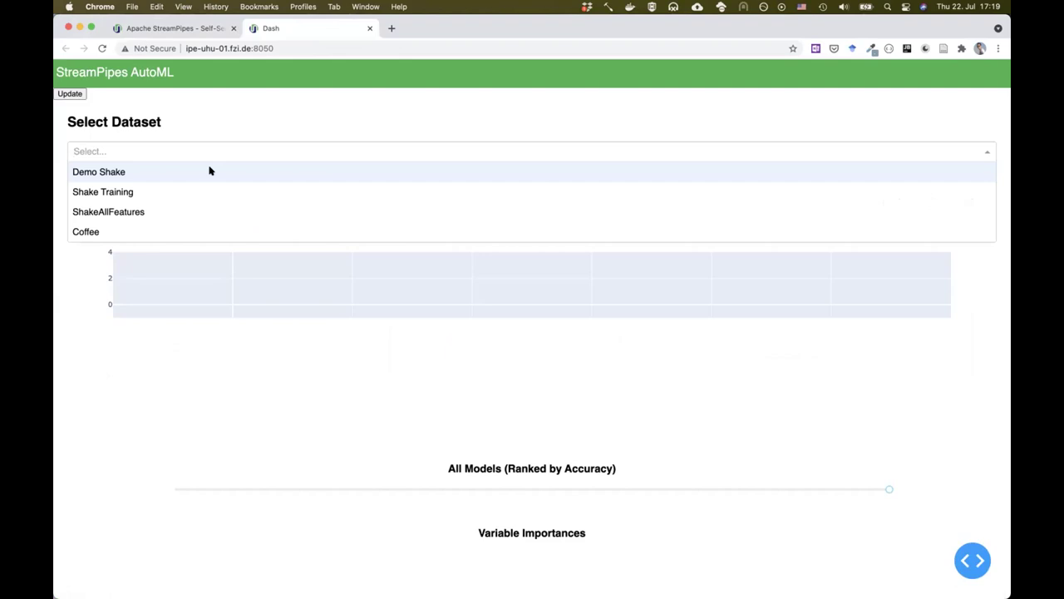
{"action": "left_click", "coordinate": [142, 211]}
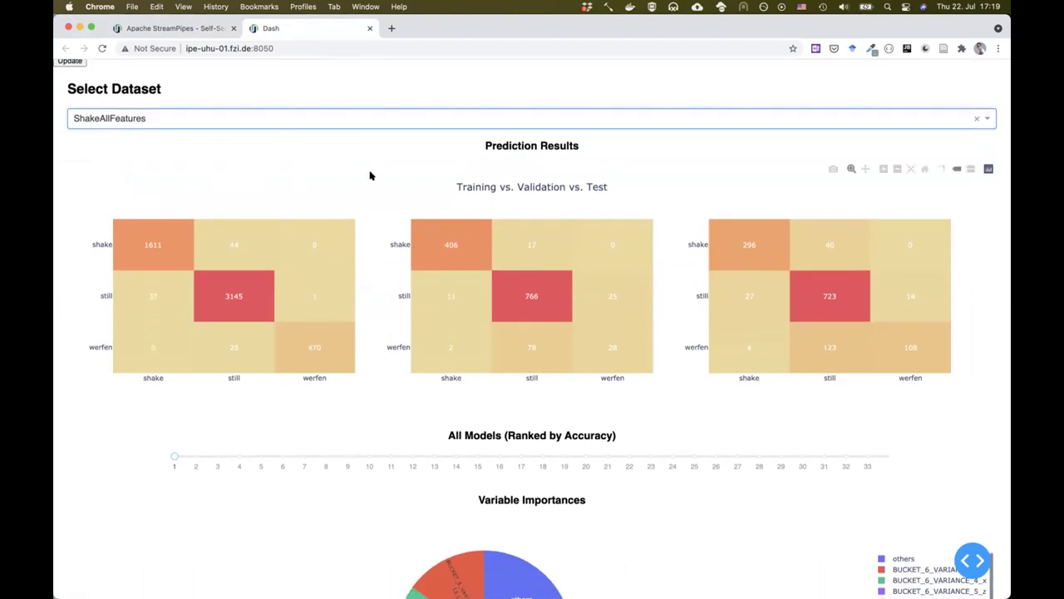
Step: Examine the training, validation and test confusion matrices, the model ranking and the variable importances of ShakeAllFeatures
{"action": "scroll", "coordinate": [371, 175], "scroll_direction": "down", "scroll_amount": 1}
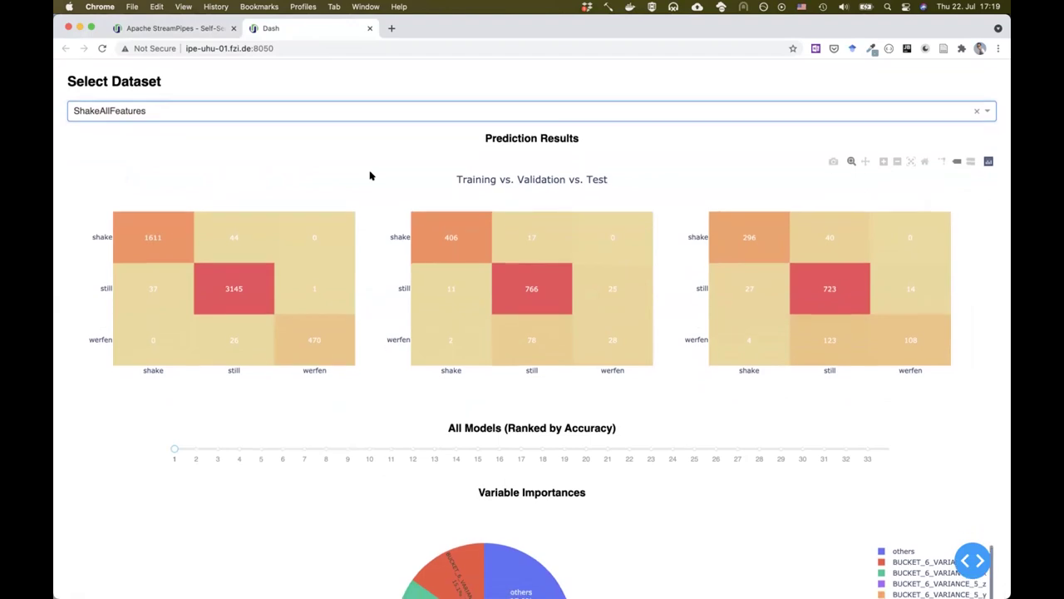
{"action": "scroll", "coordinate": [371, 175], "scroll_direction": "down", "scroll_amount": 2}
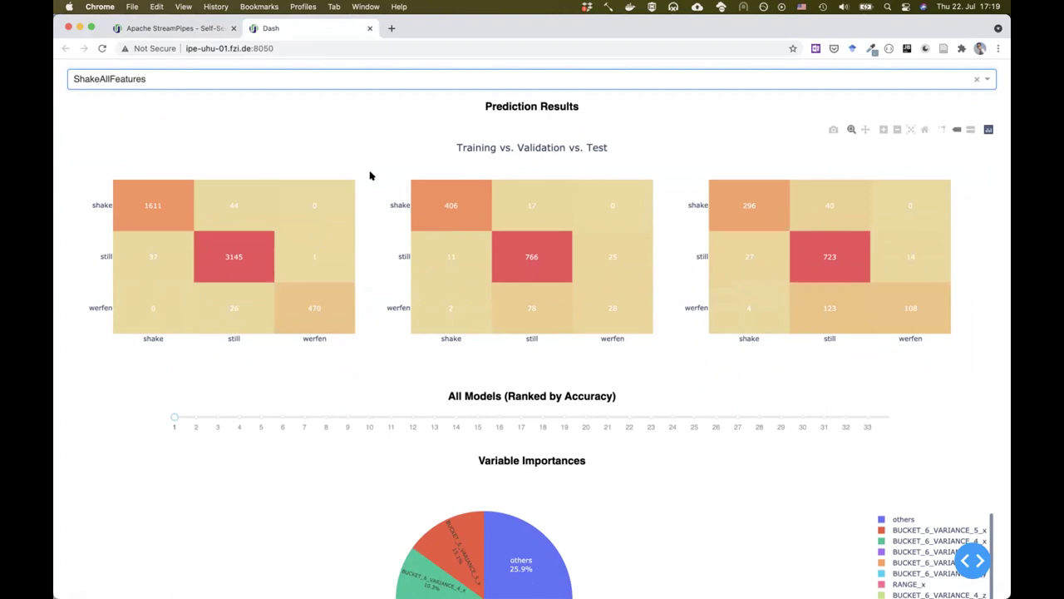
{"action": "mouse_move", "coordinate": [315, 240]}
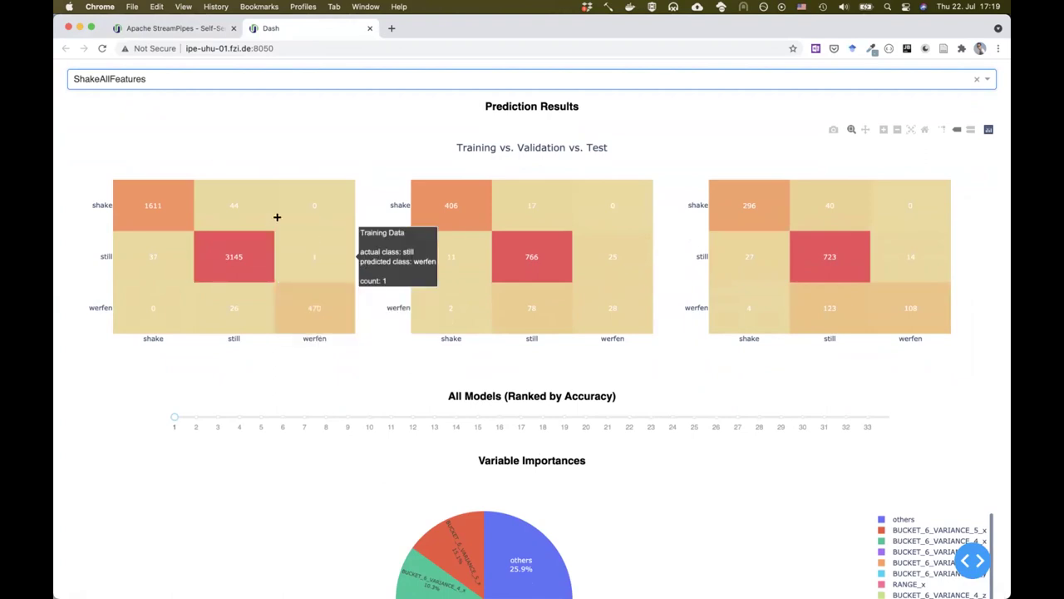
{"action": "mouse_move", "coordinate": [791, 290]}
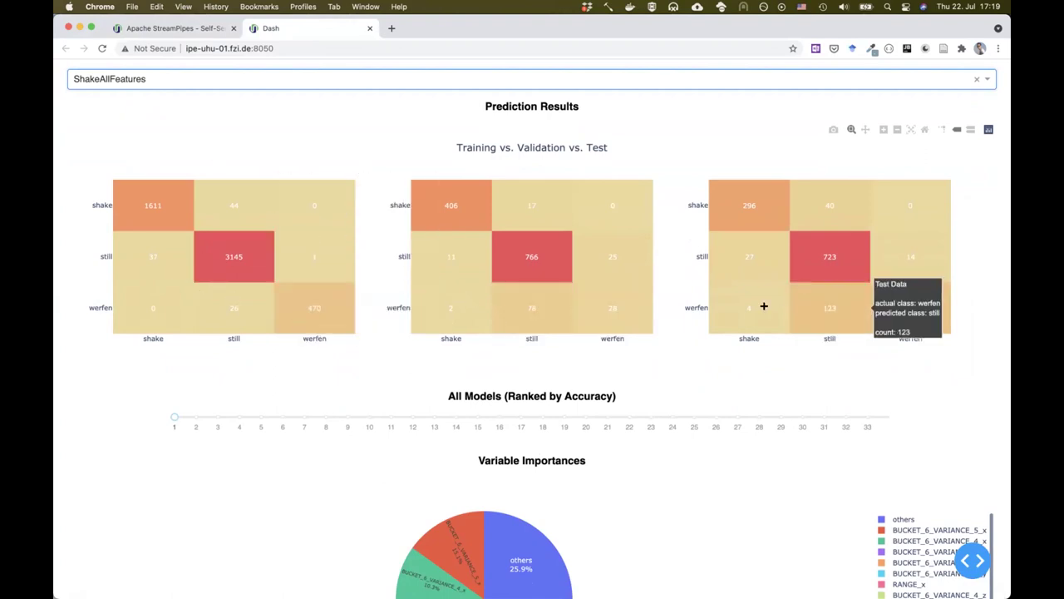
{"action": "scroll", "coordinate": [690, 369], "scroll_direction": "down", "scroll_amount": 2}
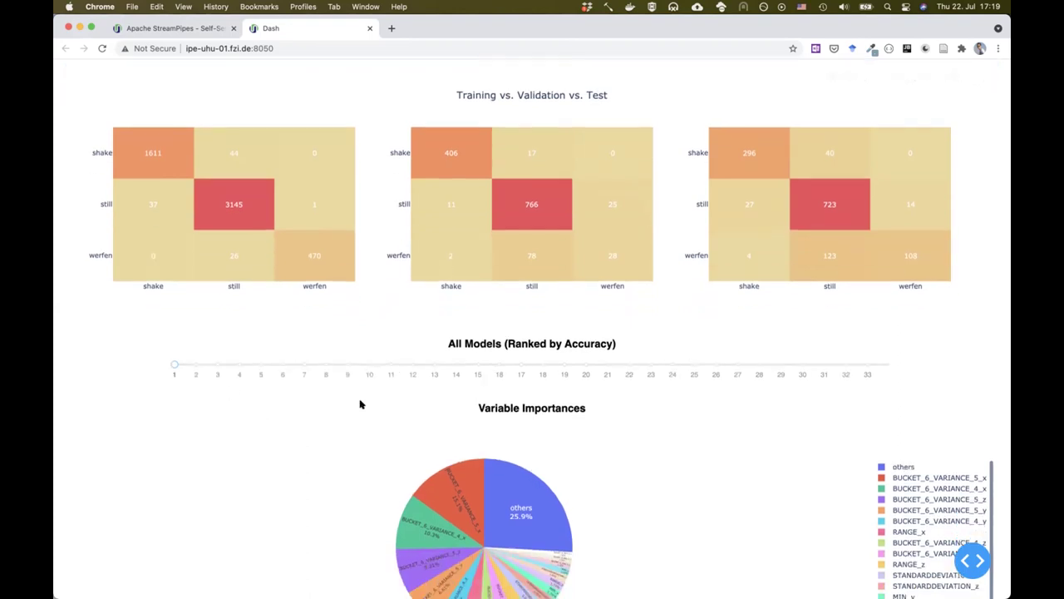
{"action": "scroll", "coordinate": [361, 404], "scroll_direction": "down", "scroll_amount": 2}
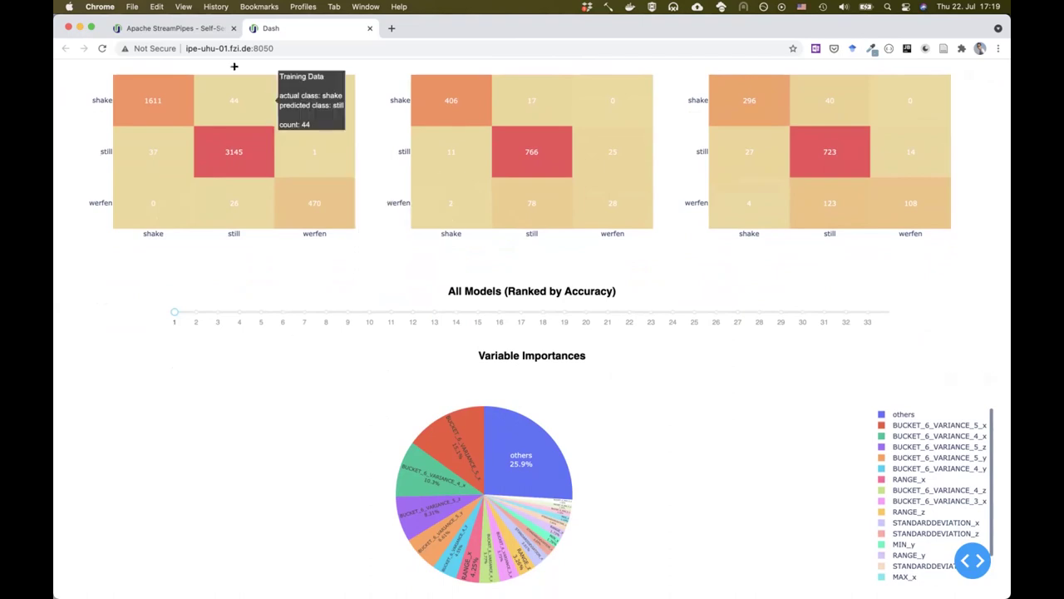
Step: Return to the StreamPipes browser tab and open the Pipeline Editor with its XDK data stream
{"action": "left_click", "coordinate": [182, 30]}
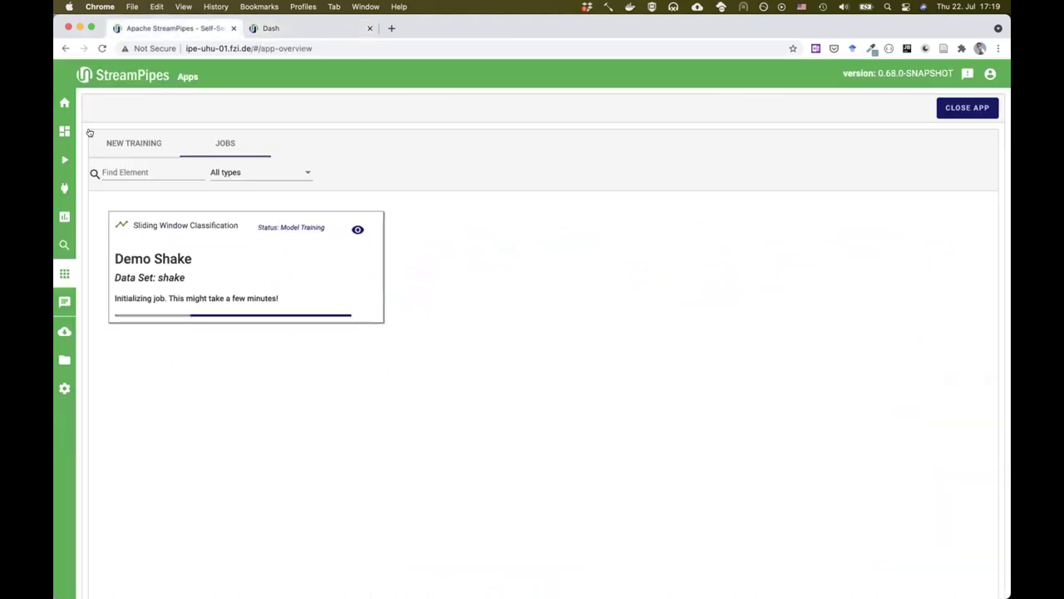
{"action": "left_click", "coordinate": [64, 127]}
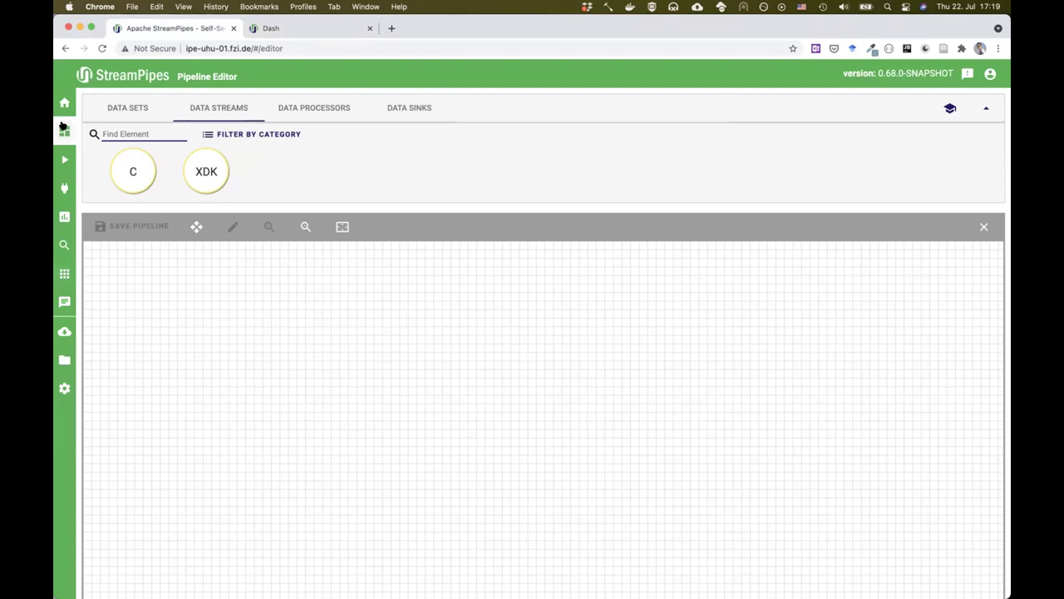
{"action": "mouse_move", "coordinate": [204, 172]}
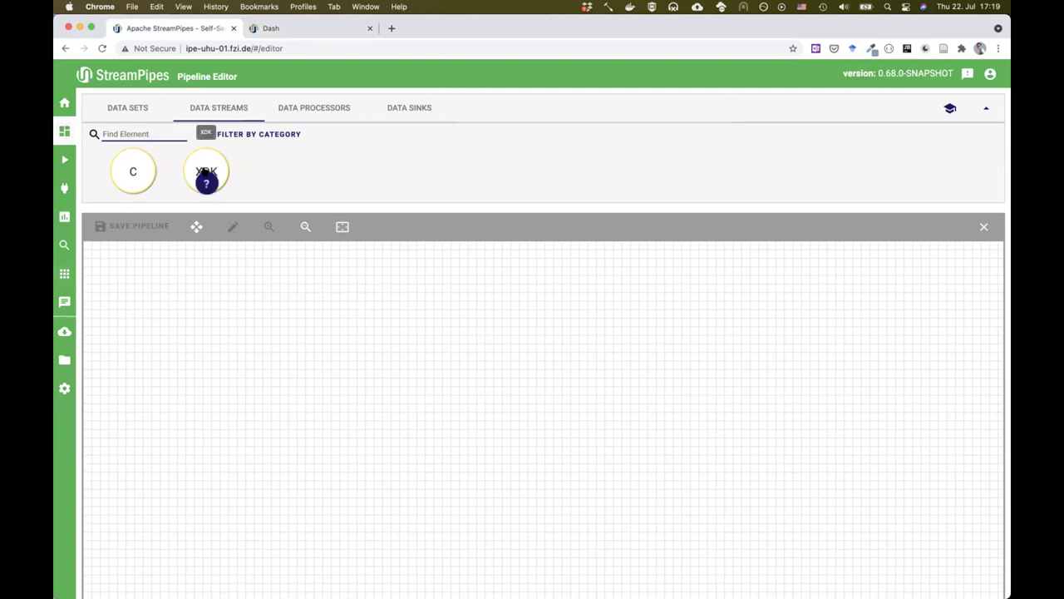